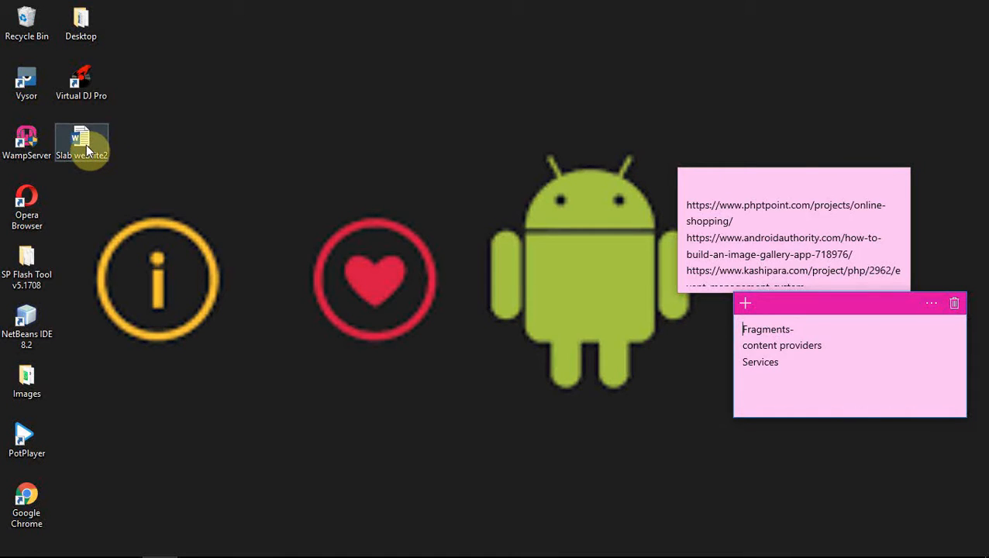
# - Open the Slab website2 document from the desktop and look through its text from beginning to end
pyautogui.doubleClick(78, 149)
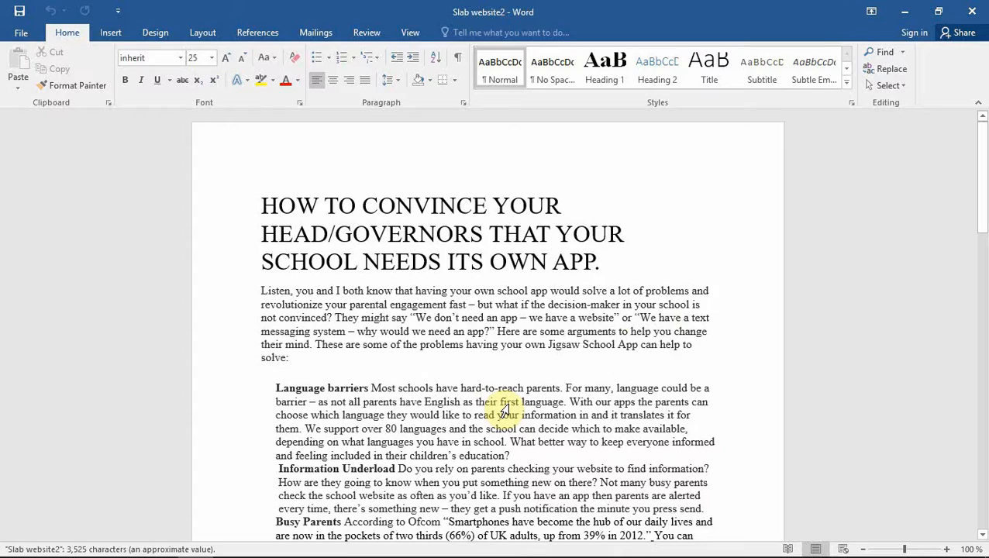
pyautogui.scroll(-15, 504, 412)
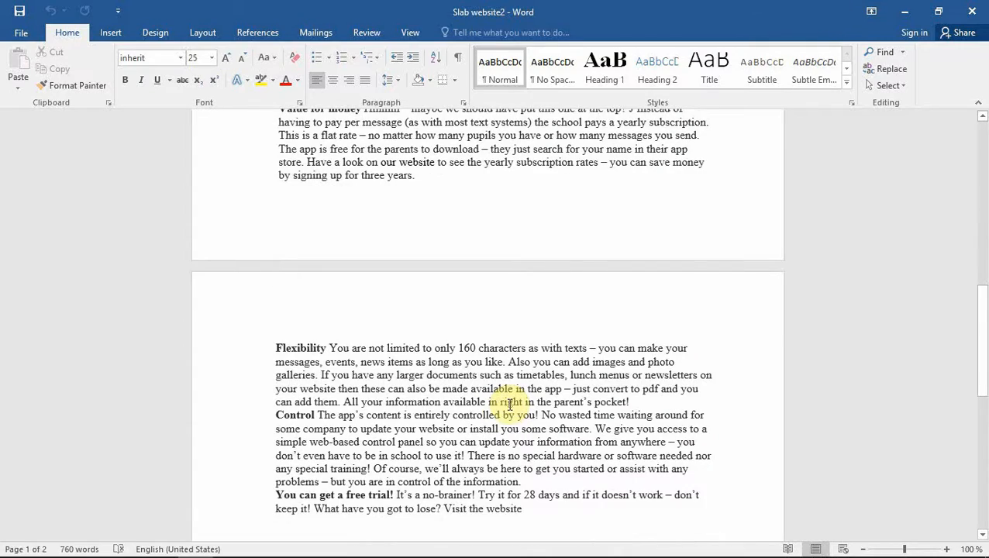
pyautogui.scroll(12, 511, 403)
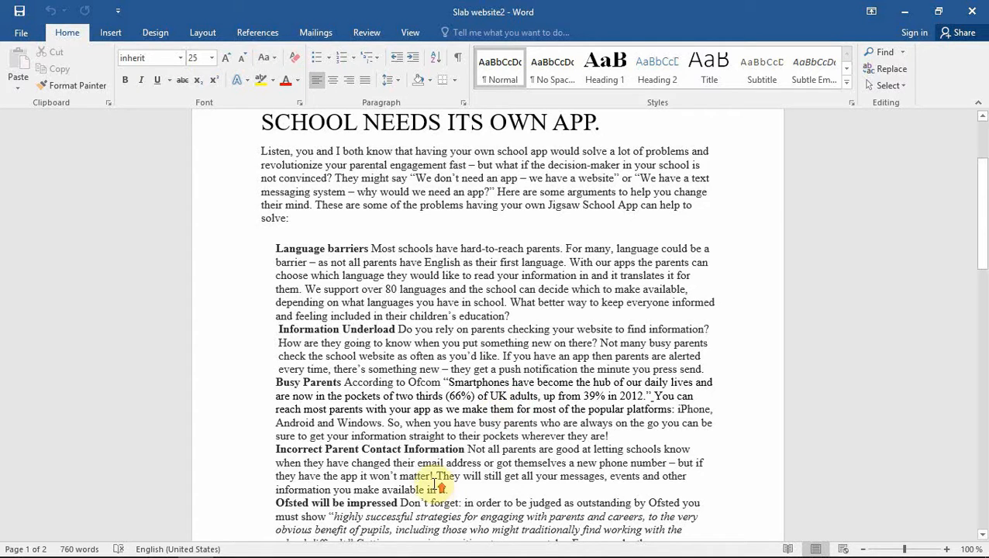
pyautogui.scroll(3, 437, 477)
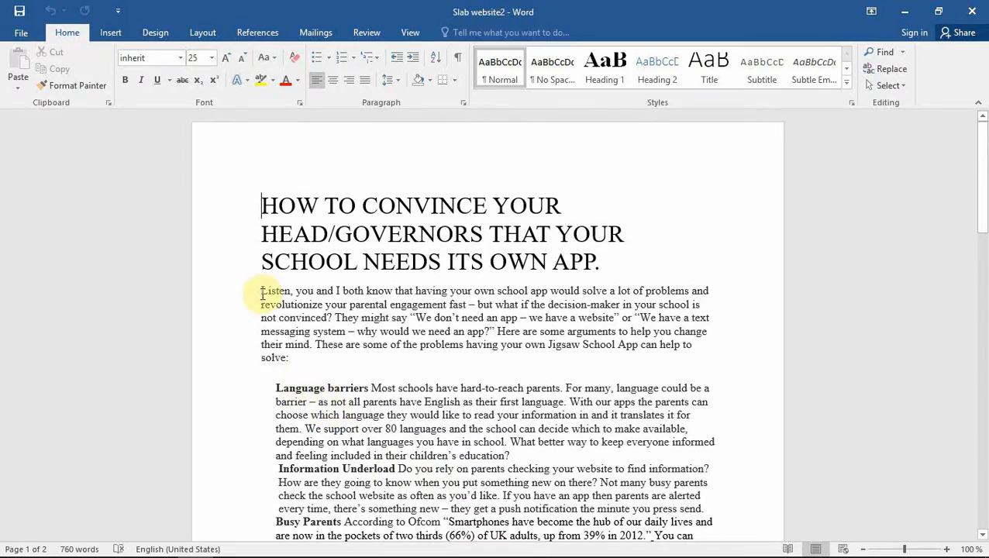
pyautogui.scroll(-2, 309, 327)
pyautogui.scroll(-6, 309, 328)
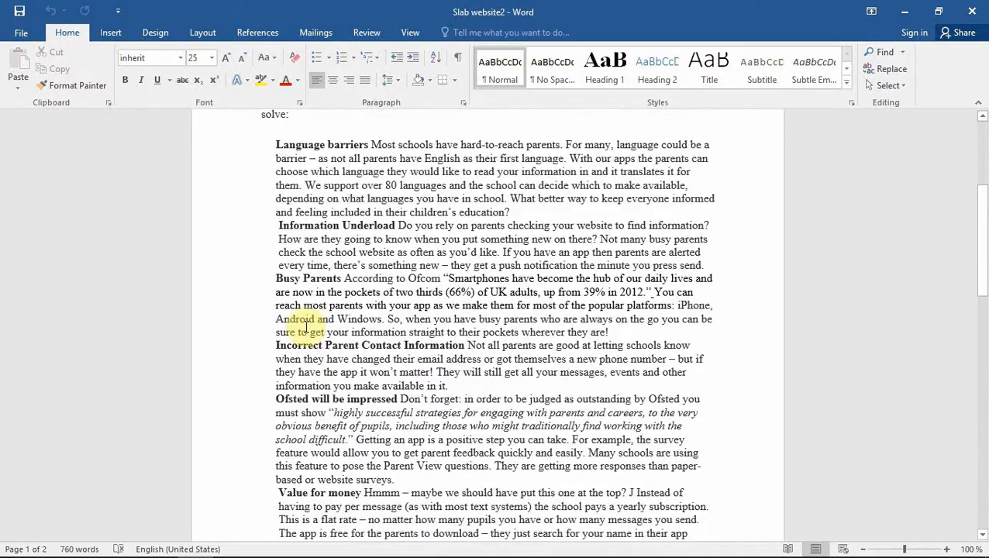
pyautogui.scroll(6, 309, 327)
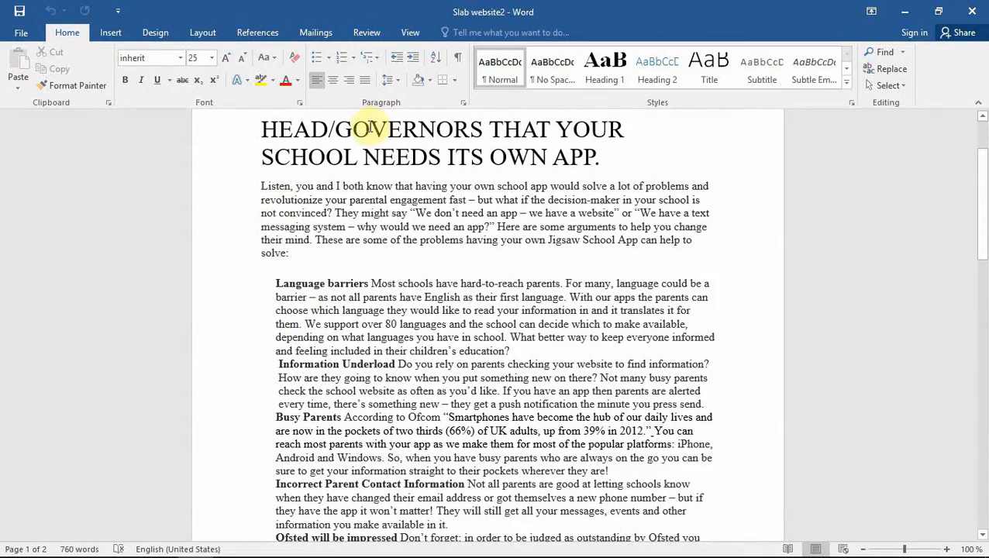
pyautogui.scroll(2, 356, 152)
pyautogui.scroll(-3, 363, 175)
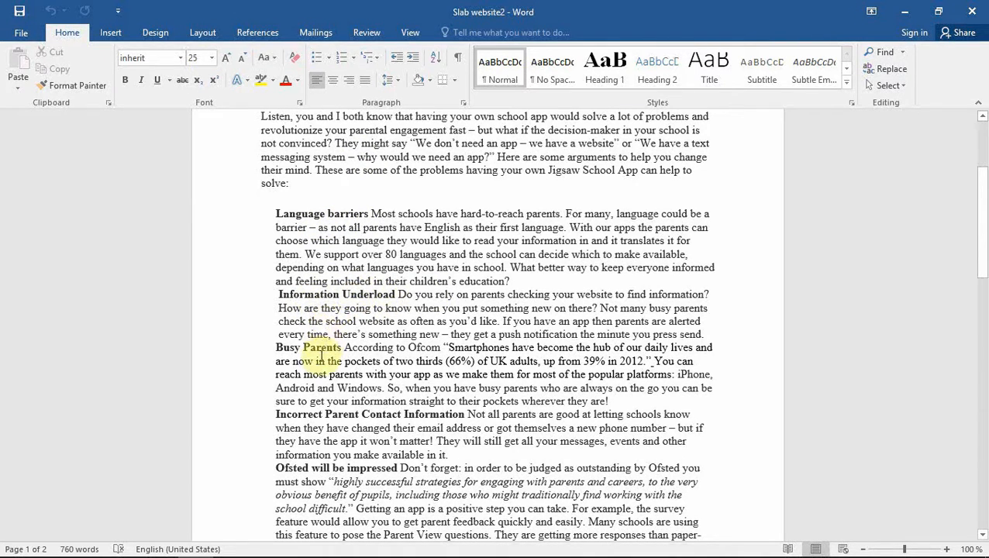
pyautogui.scroll(3, 310, 257)
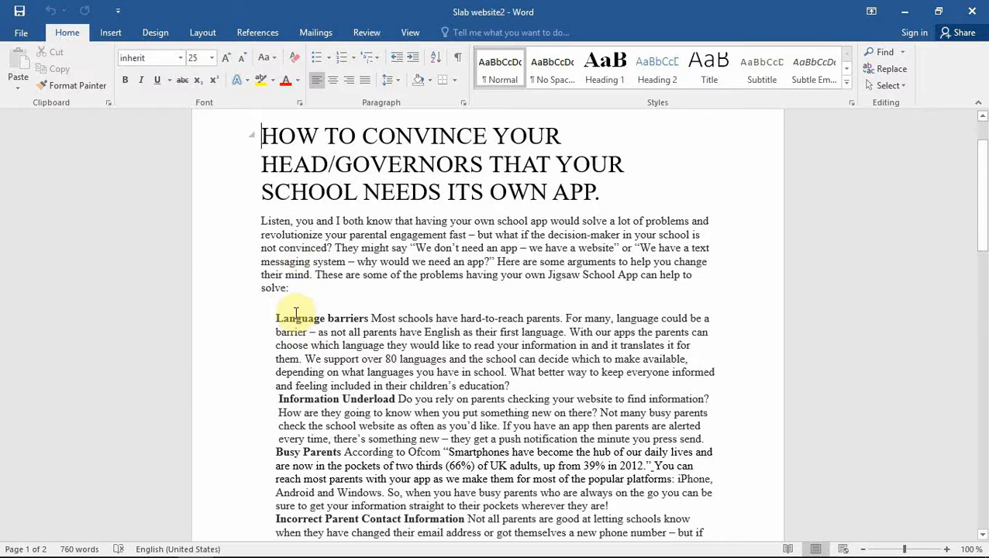
# - Try bold and then italic on the document's title, removing each format again
pyautogui.moveTo(263, 136); pyautogui.dragTo(609, 193)
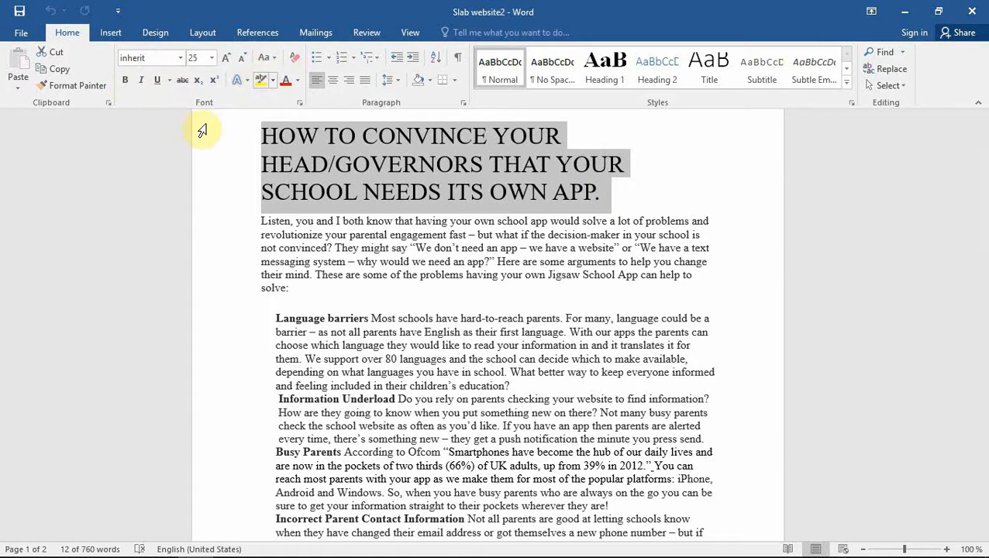
pyautogui.click(126, 82)
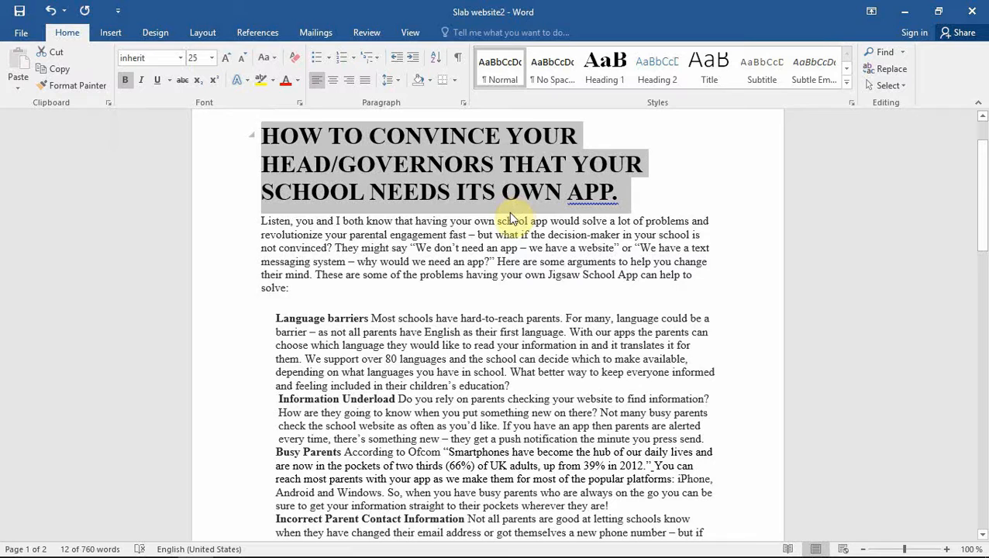
pyautogui.click(125, 80)
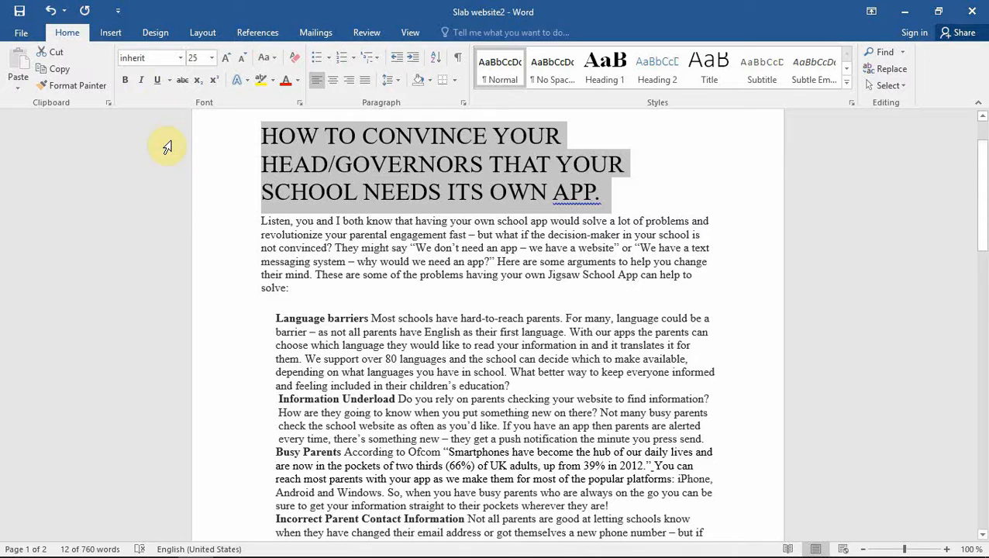
pyautogui.click(142, 83)
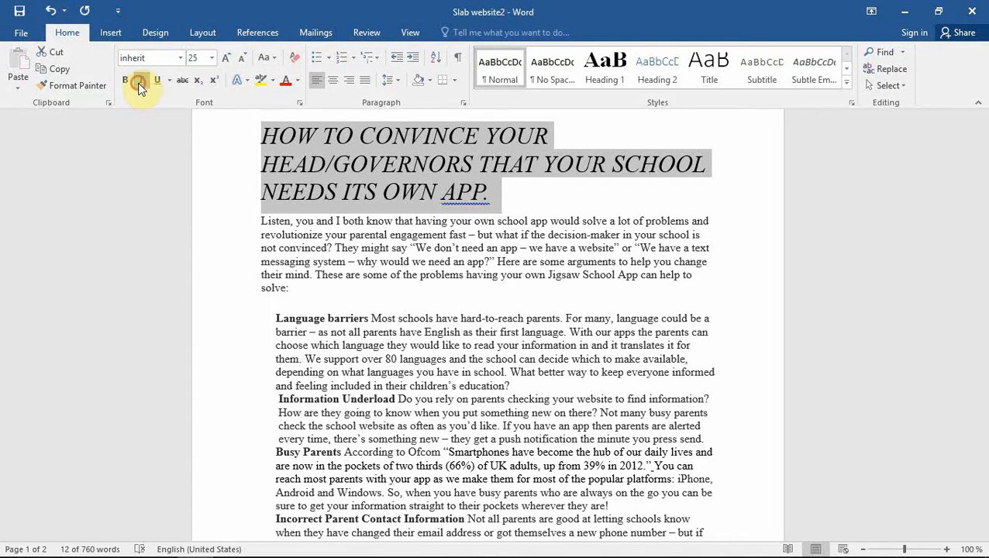
pyautogui.click(141, 82)
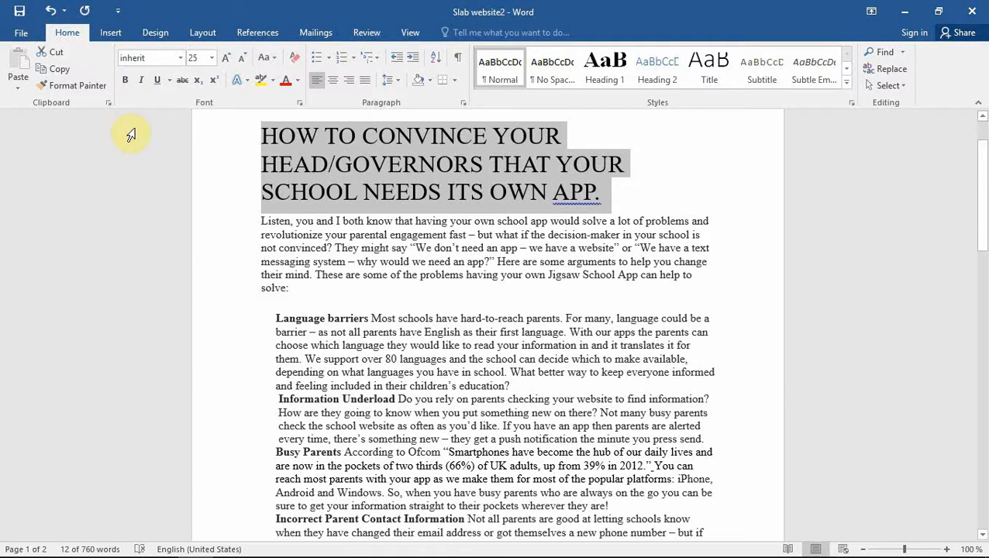
# - Try underlining the title, remove the underline, and preview the other underline styles without applying one
pyautogui.click(158, 80)
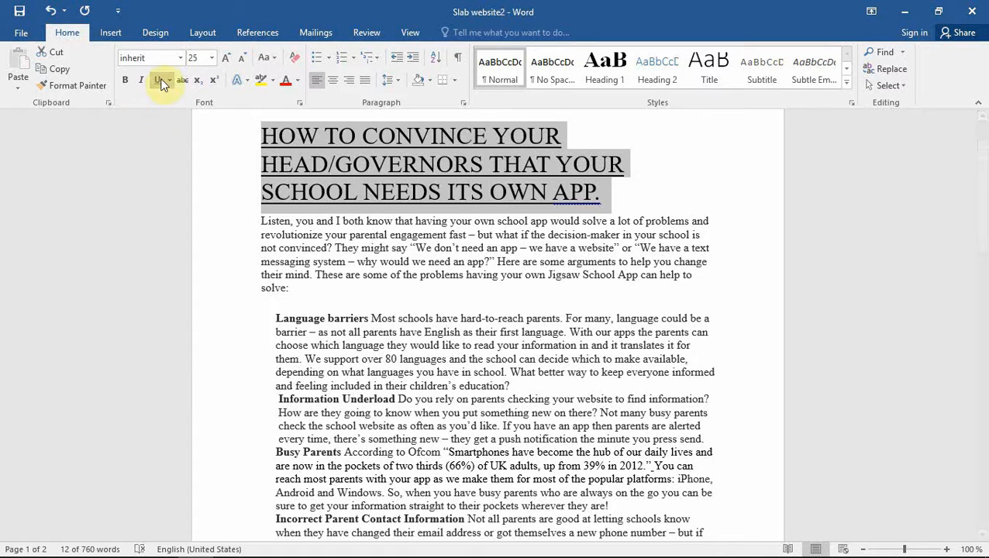
pyautogui.click(157, 82)
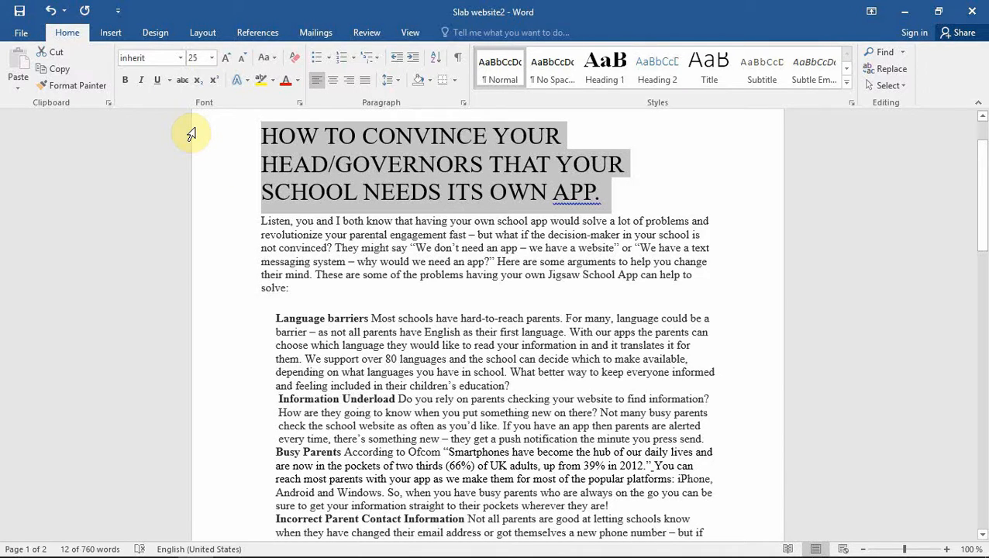
pyautogui.click(169, 81)
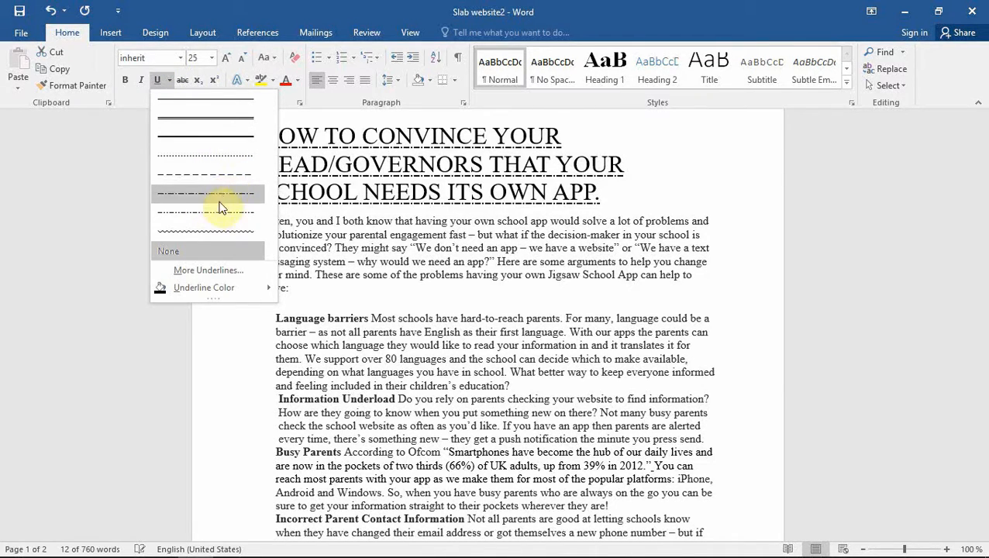
pyautogui.click(86, 292)
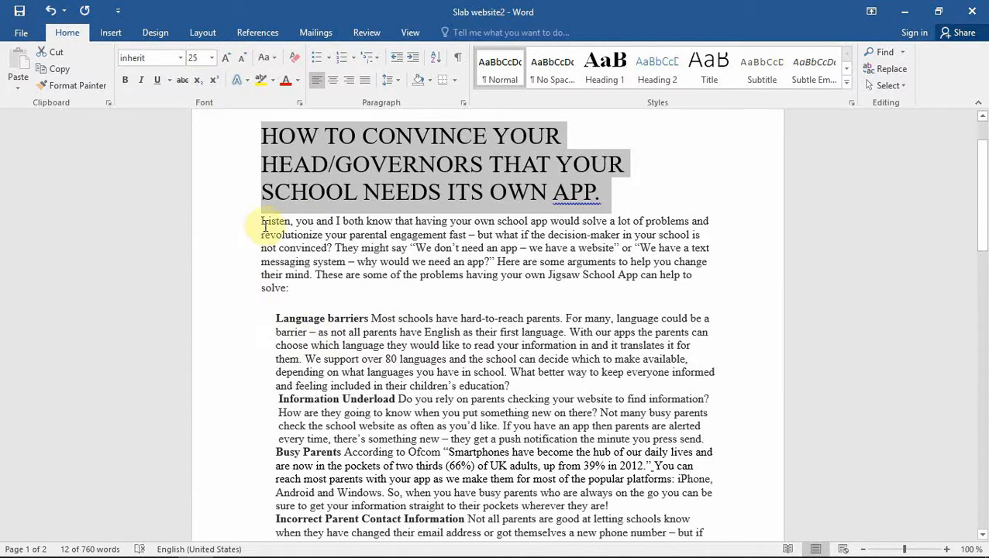
pyautogui.click(342, 293)
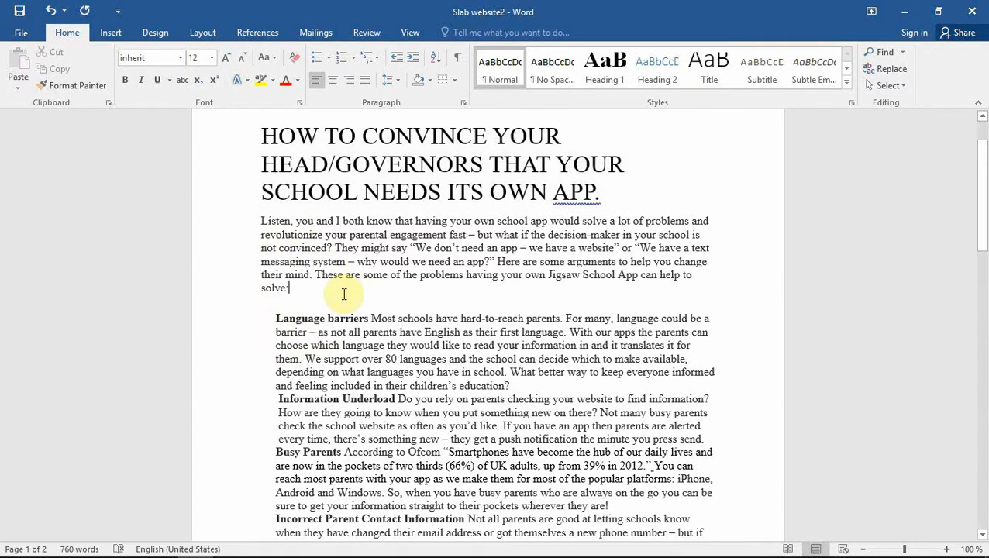
# - Add "2ND" directly after the final period of the title
pyautogui.click(621, 199)
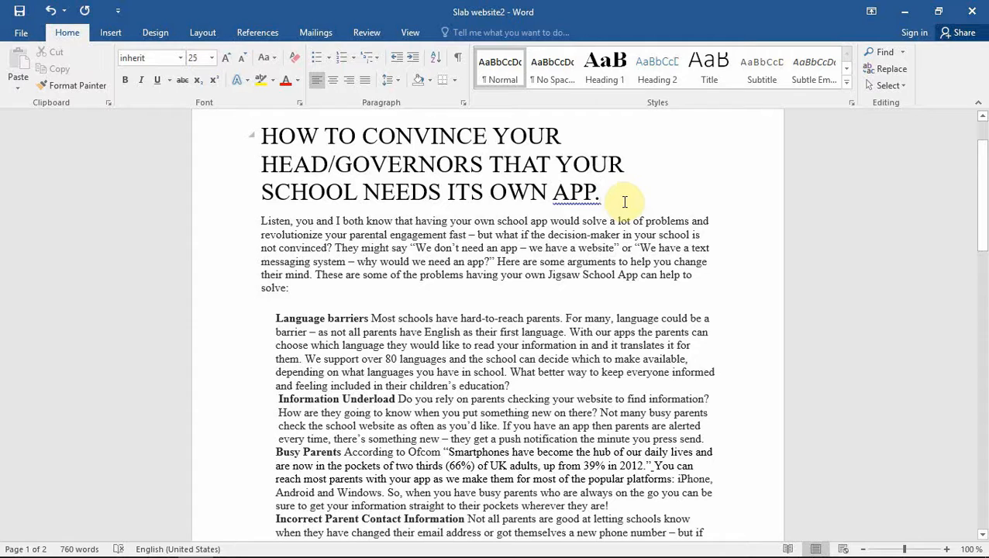
pyautogui.write('2')
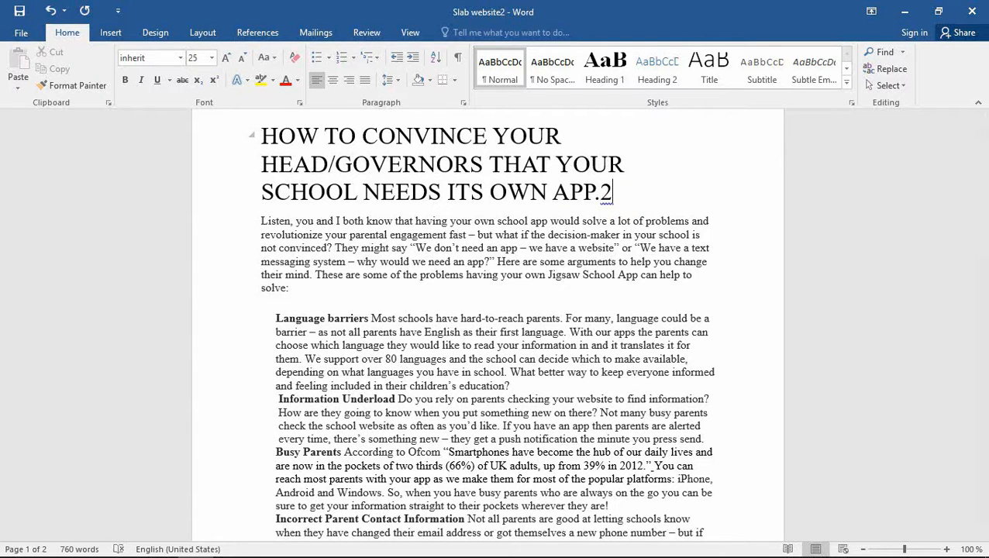
pyautogui.write('N')
pyautogui.press('BackSpace')
pyautogui.write('ND')
pyautogui.press('BackSpace')
pyautogui.press('BackSpace')
pyautogui.write('ND')
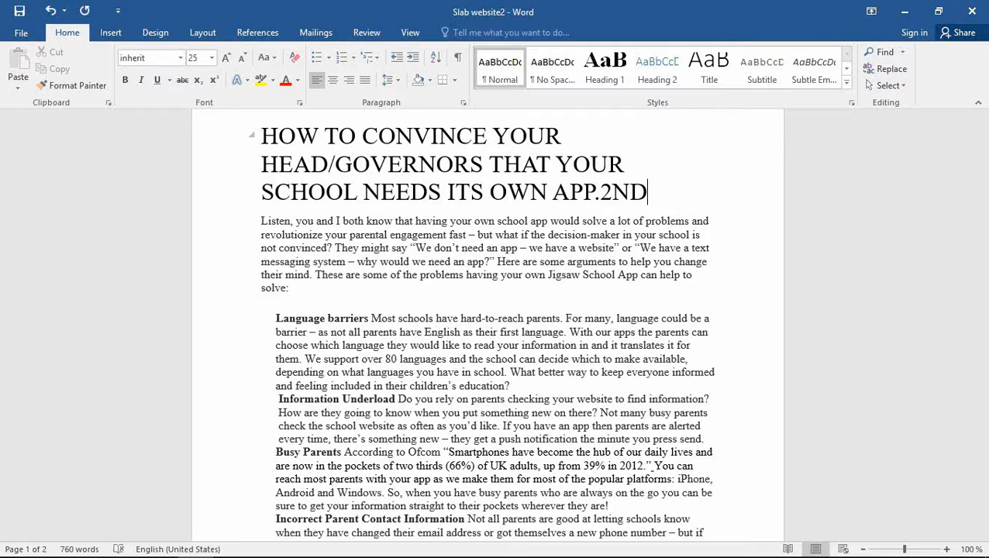
# - Format the letters "ND" at the end of the title as superscript, then switch them to subscript
pyautogui.click(612, 191)
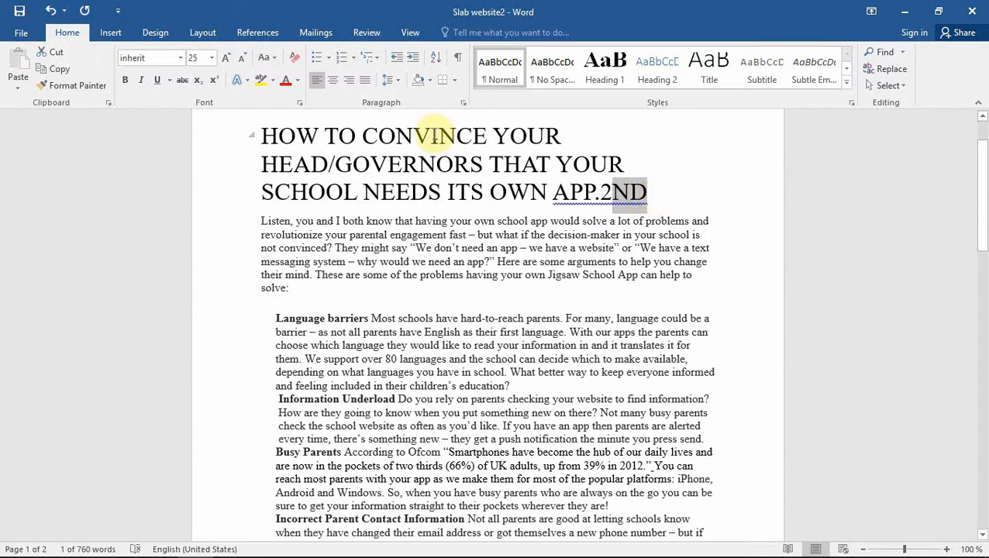
pyautogui.click(217, 85)
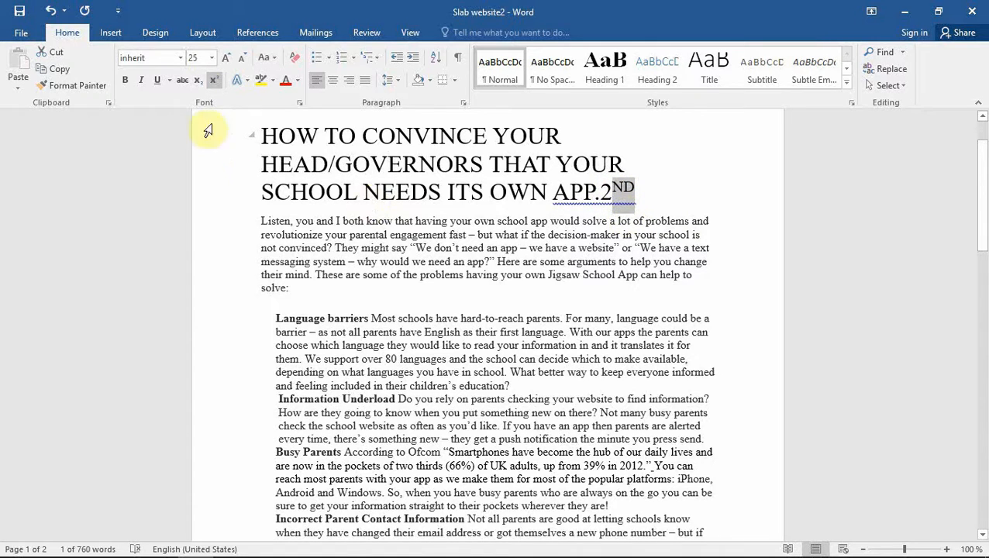
pyautogui.click(198, 81)
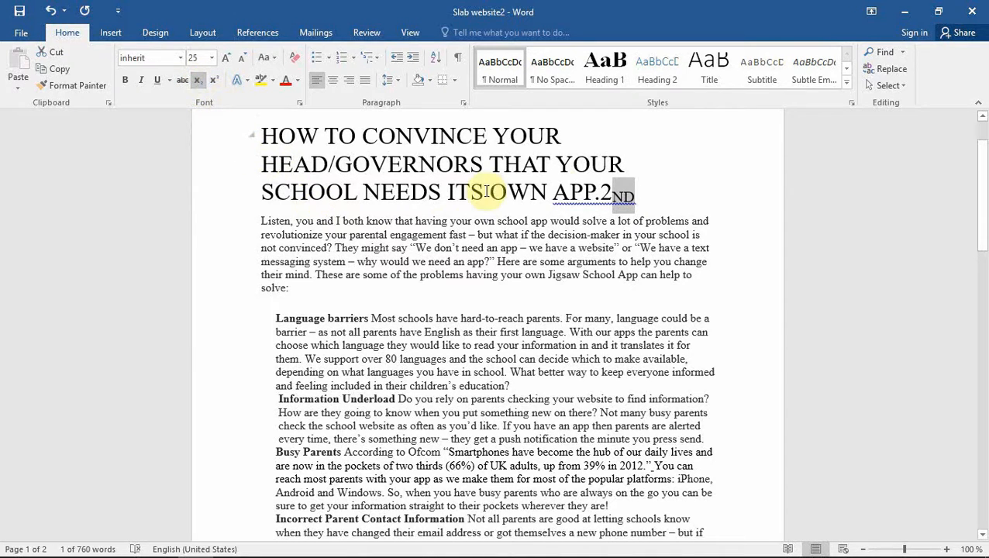
# - Delete the "2ND" text from the end of the title
pyautogui.click(663, 196)
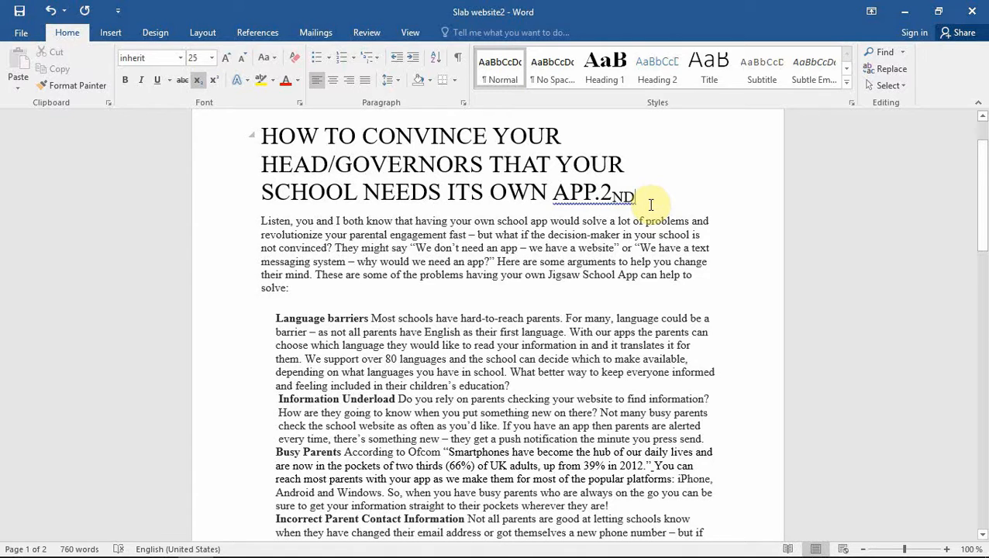
pyautogui.press('BackSpace')
pyautogui.press('BackSpace')
pyautogui.press('BackSpace')
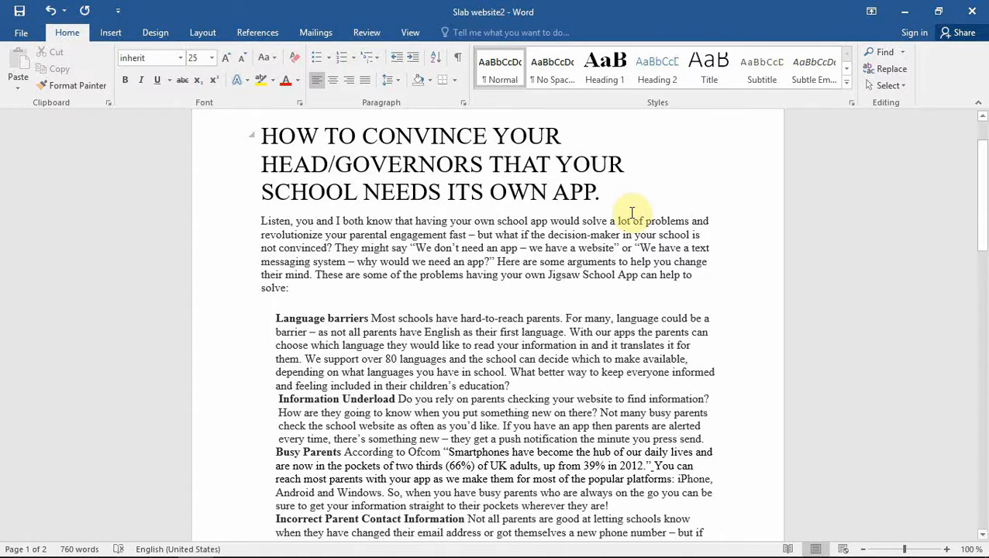
pyautogui.click(277, 62)
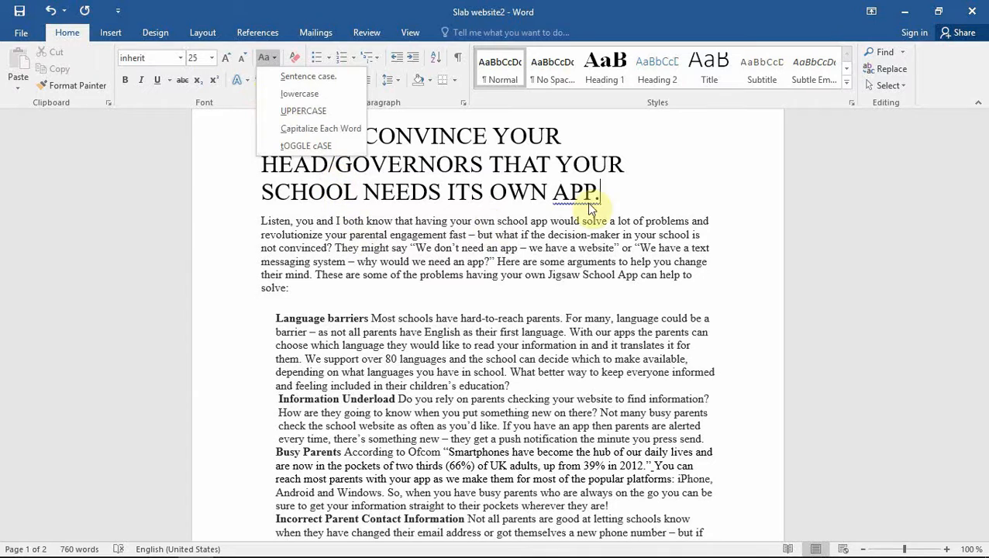
pyautogui.press('BackSpace')
pyautogui.write('.')
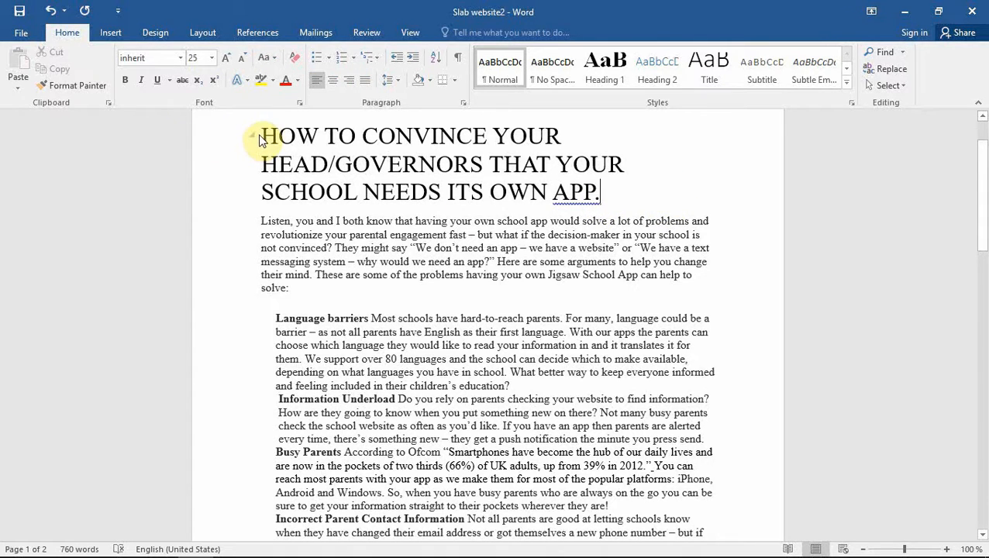
# - Convert the whole title to lowercase and then back to UPPERCASE
pyautogui.moveTo(261, 134); pyautogui.dragTo(667, 188)
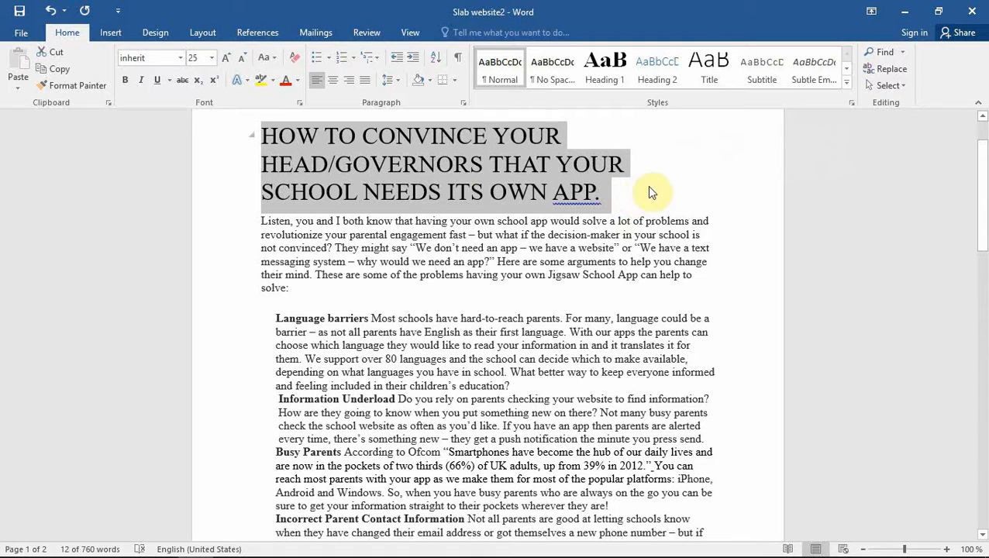
pyautogui.click(273, 58)
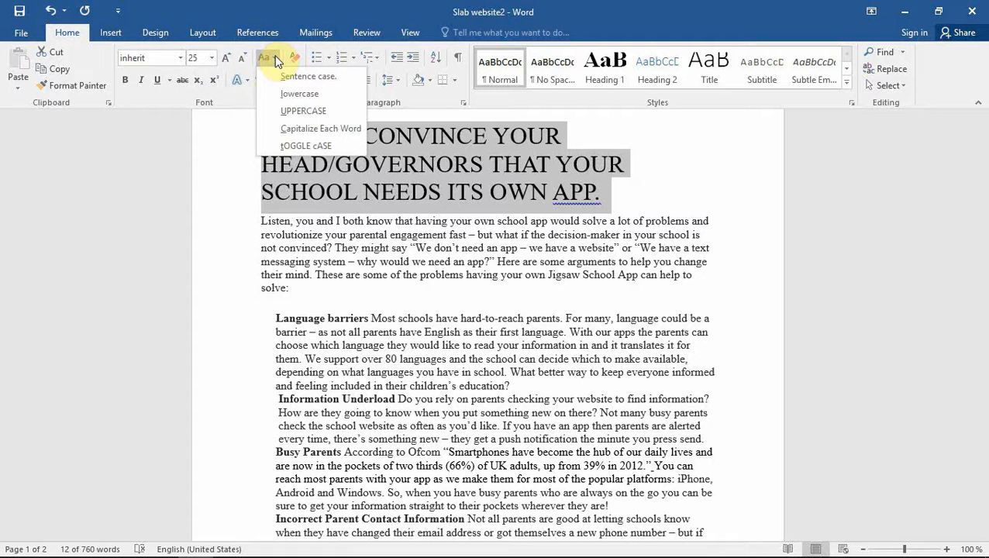
pyautogui.click(307, 95)
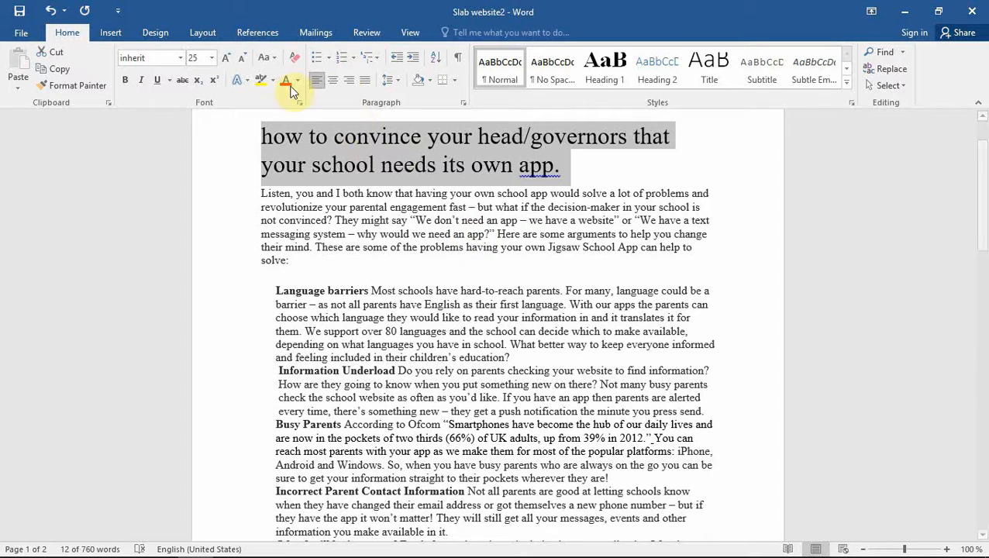
pyautogui.click(274, 59)
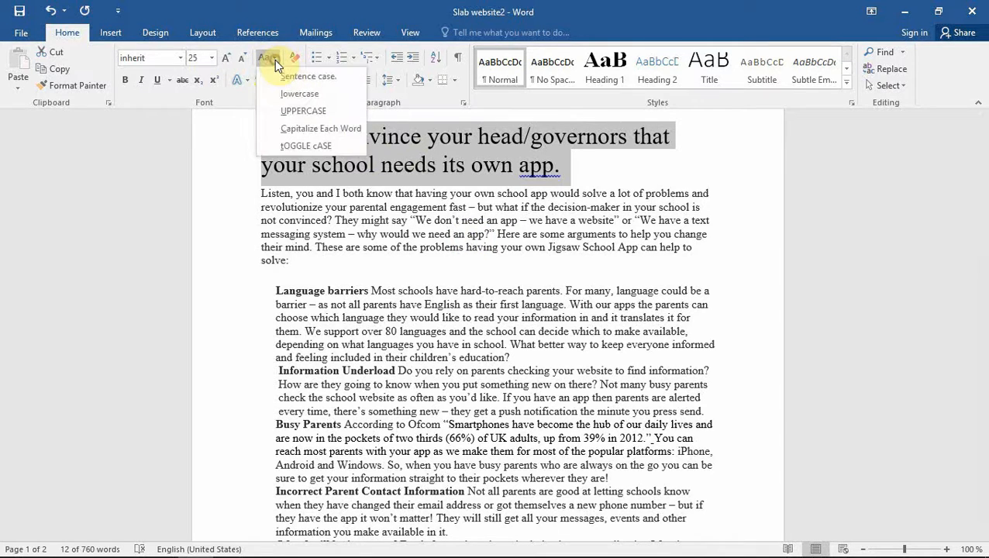
pyautogui.click(316, 113)
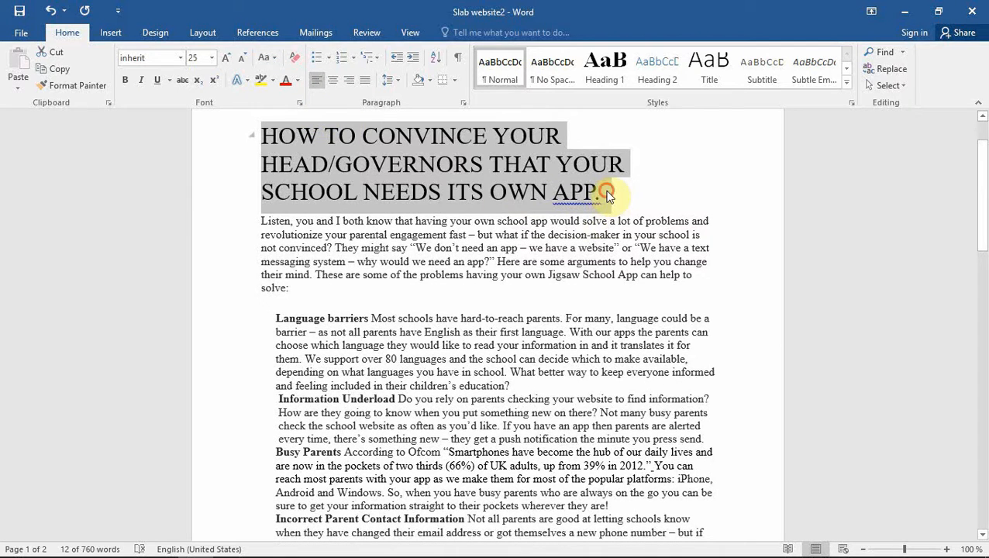
pyautogui.click(609, 192)
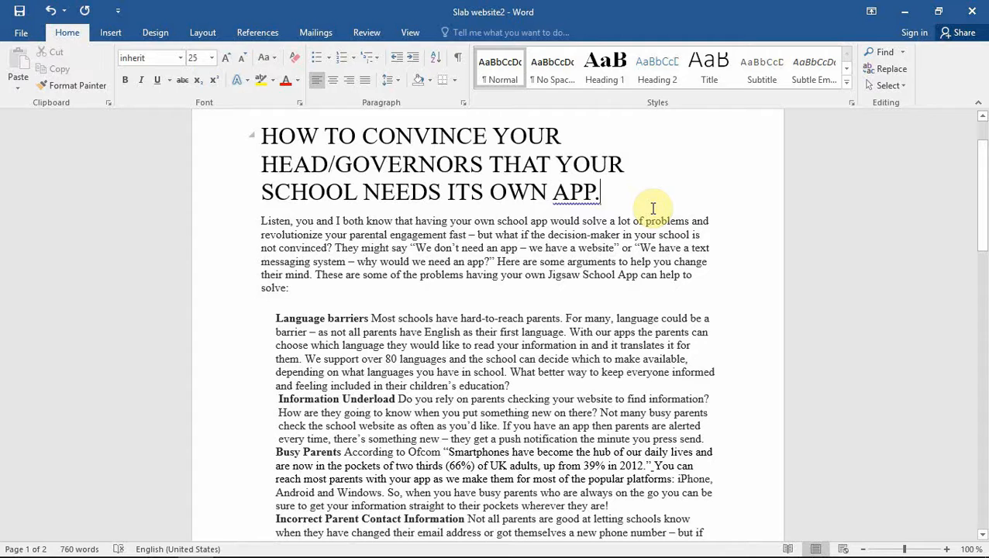
pyautogui.click(268, 59)
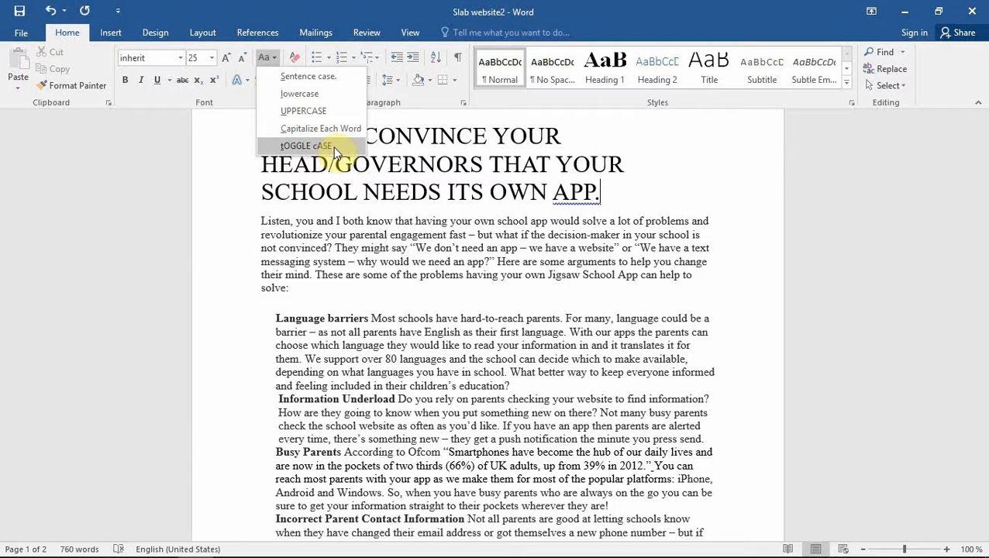
pyautogui.click(645, 162)
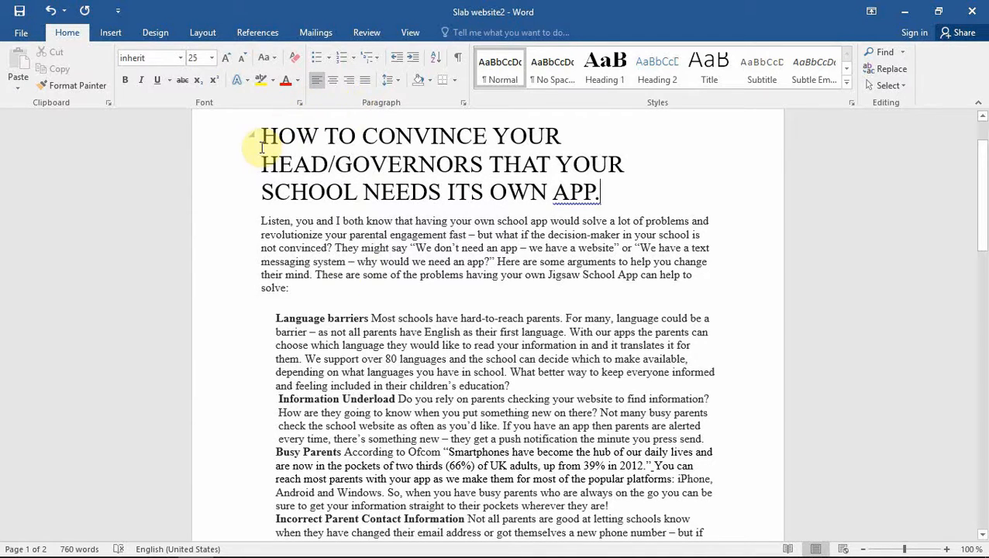
# - Change the font color of the whole title to the standard bright red
pyautogui.moveTo(261, 133); pyautogui.dragTo(646, 197)
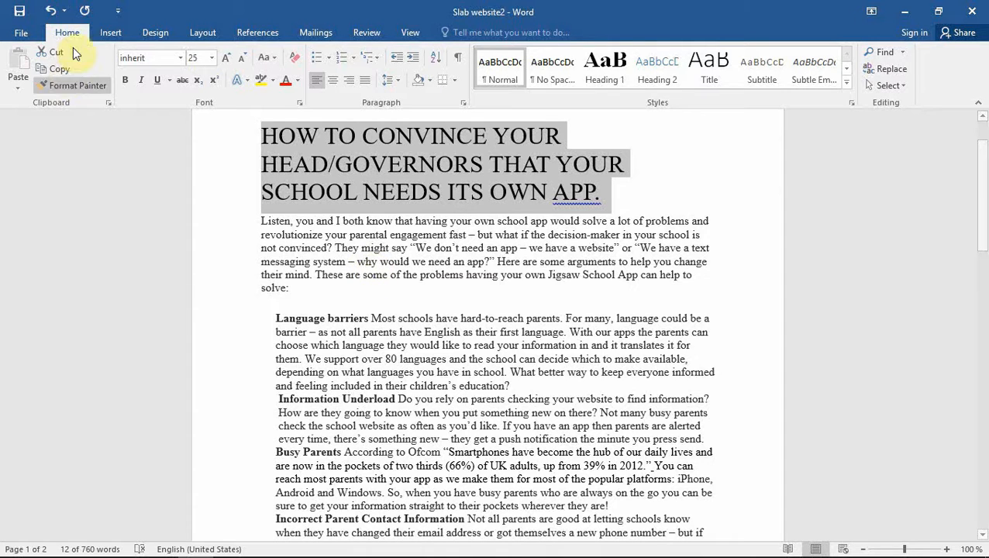
pyautogui.click(297, 81)
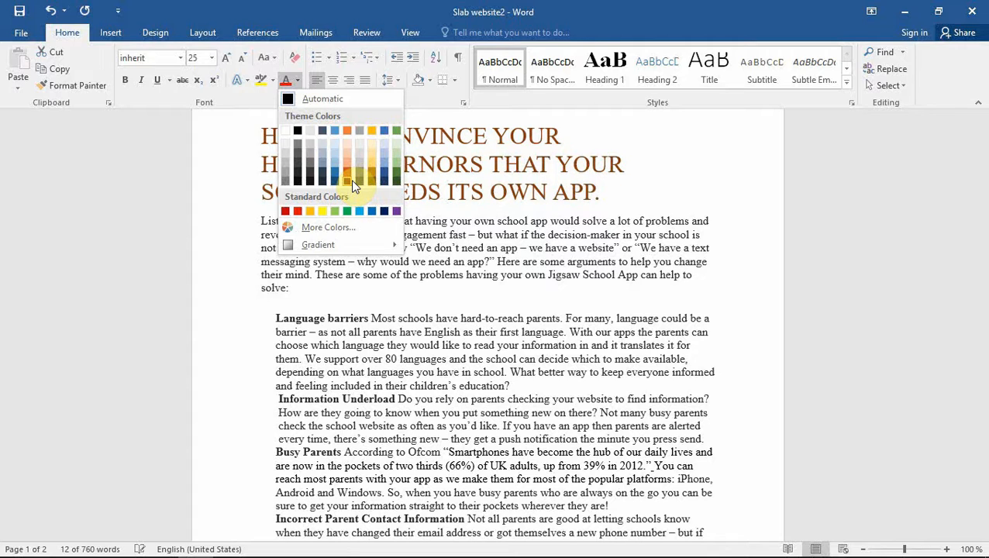
pyautogui.click(298, 210)
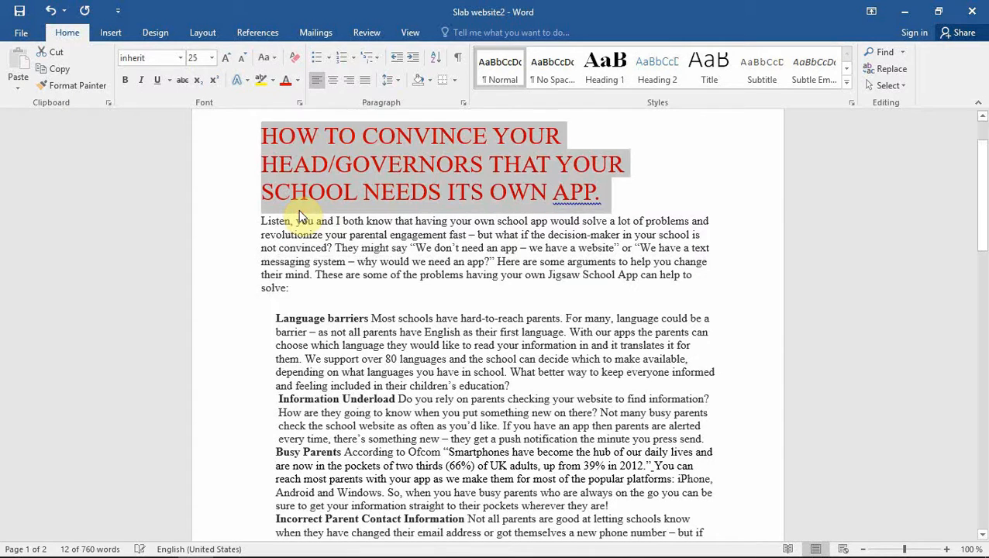
pyautogui.click(621, 186)
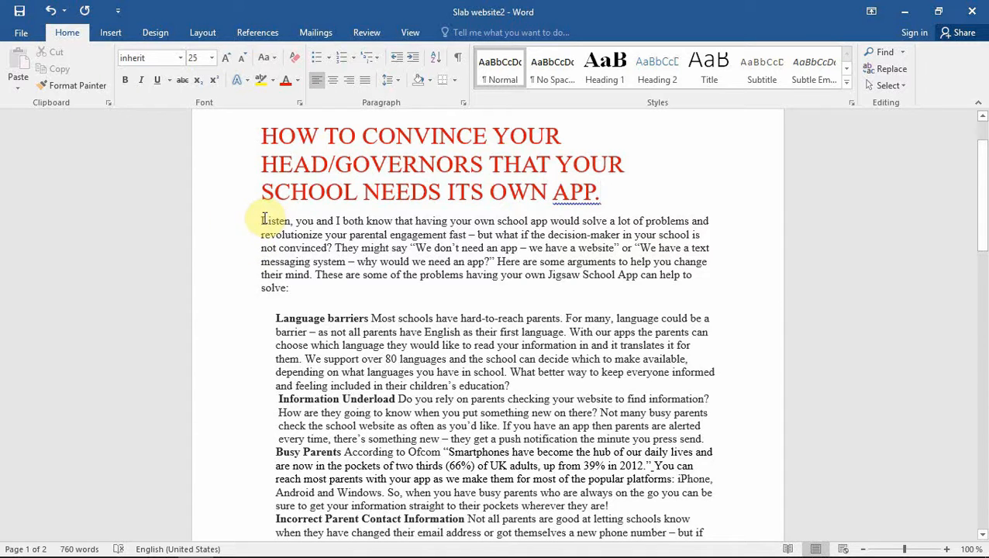
# - Change the font color of the introductory paragraph beginning "Listen, you and I" to the green theme color
pyautogui.moveTo(261, 222); pyautogui.dragTo(371, 294)
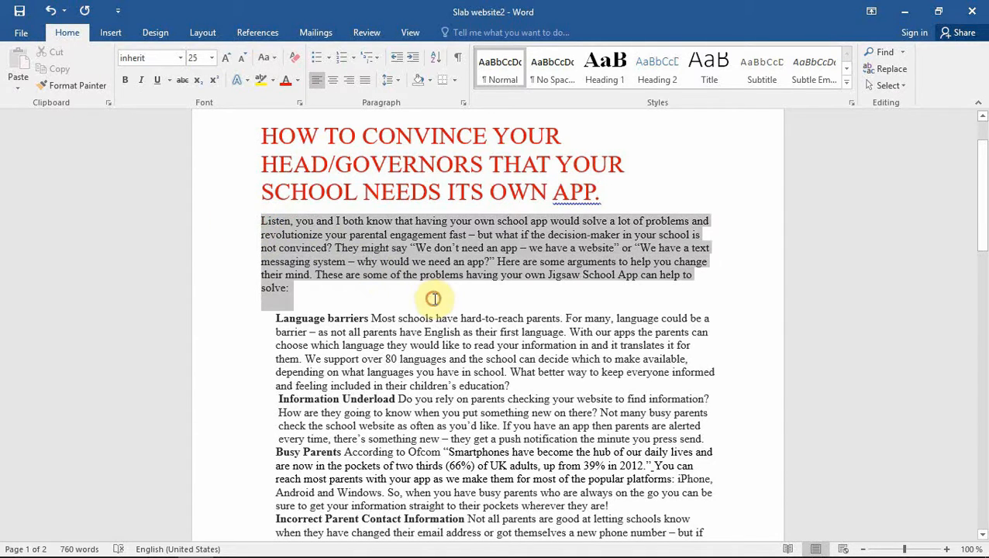
pyautogui.click(293, 81)
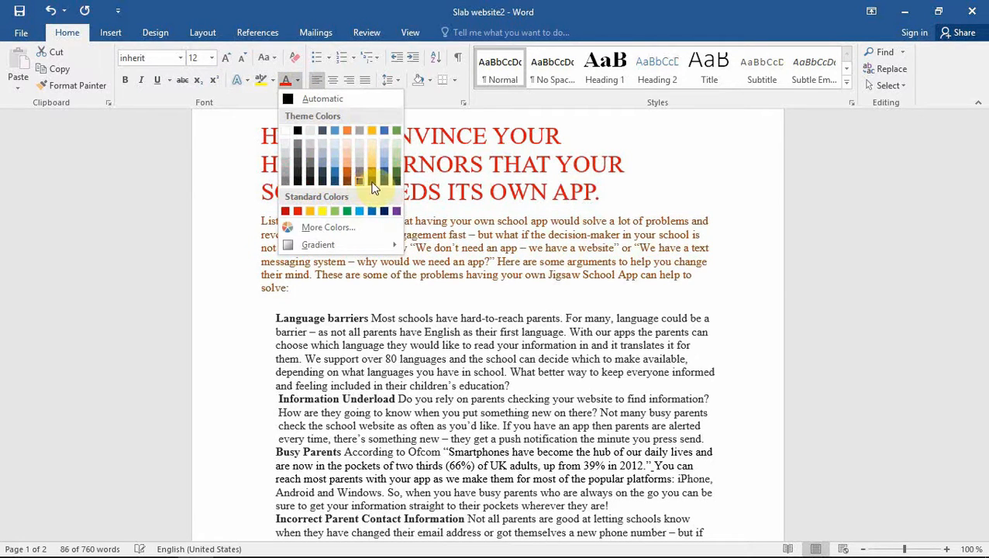
pyautogui.click(396, 130)
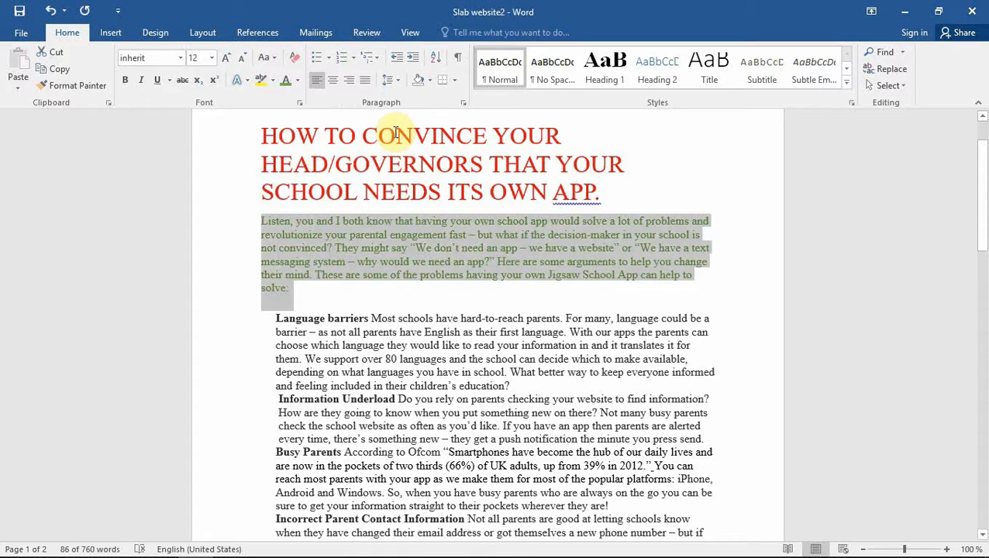
pyautogui.click(419, 295)
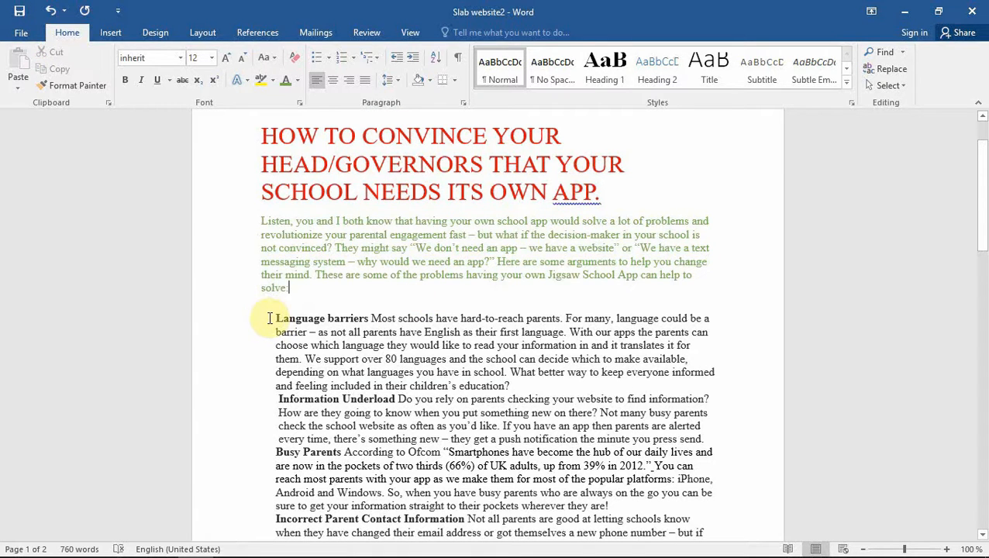
# - Color the "Language barriers" paragraph and the first line of "Information Underload" in a darker blue theme color
pyautogui.moveTo(276, 318); pyautogui.dragTo(721, 394)
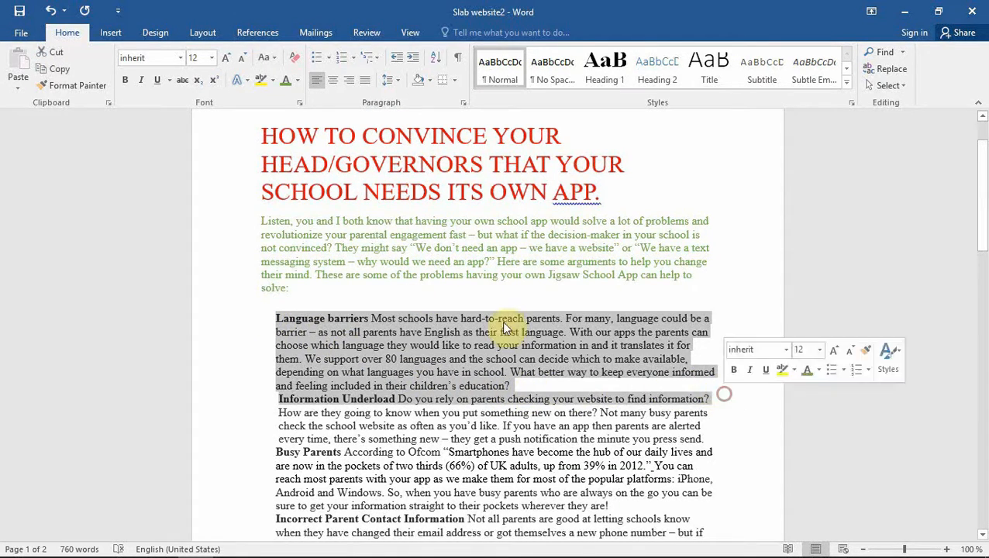
pyautogui.click(297, 80)
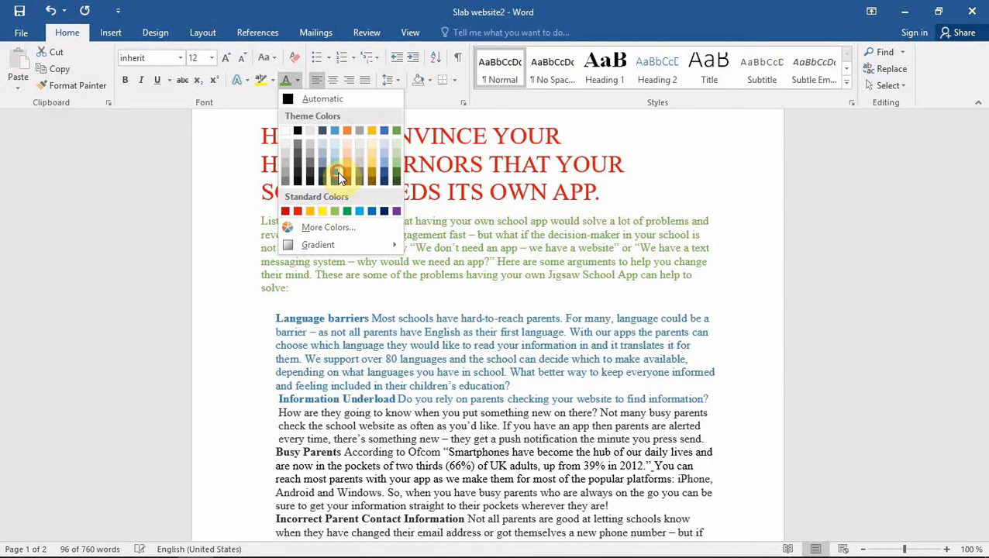
pyautogui.click(337, 171)
pyautogui.click(730, 317)
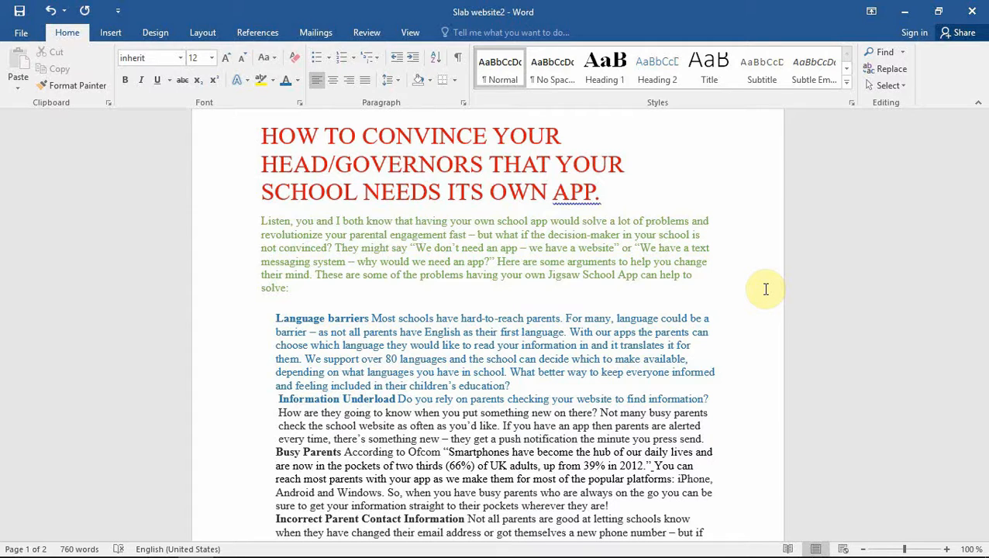
# - Copy the blue "Language barriers" formatting onto the whole "Incorrect Parent Contact Information" paragraph with Format Painter
pyautogui.scroll(-2, 752, 368)
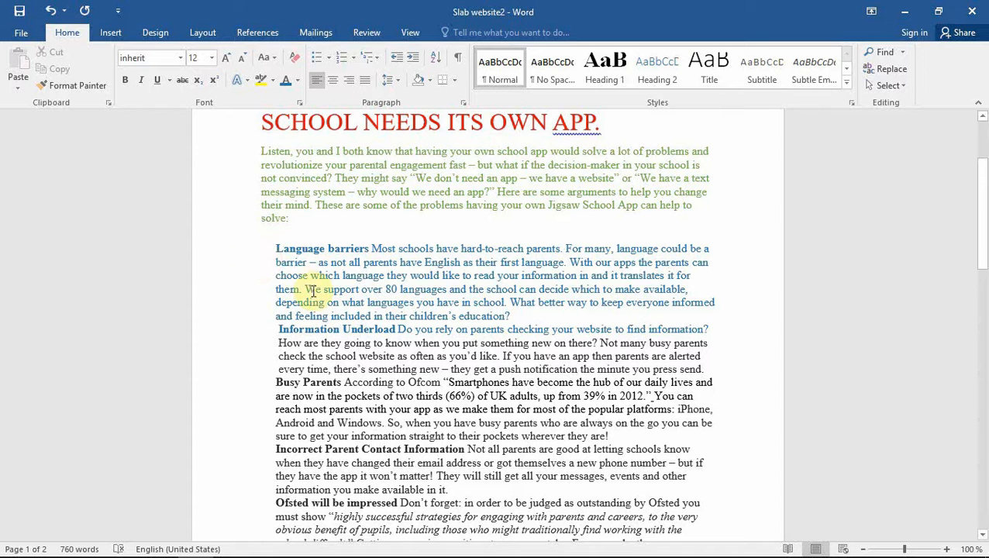
pyautogui.scroll(-2, 369, 408)
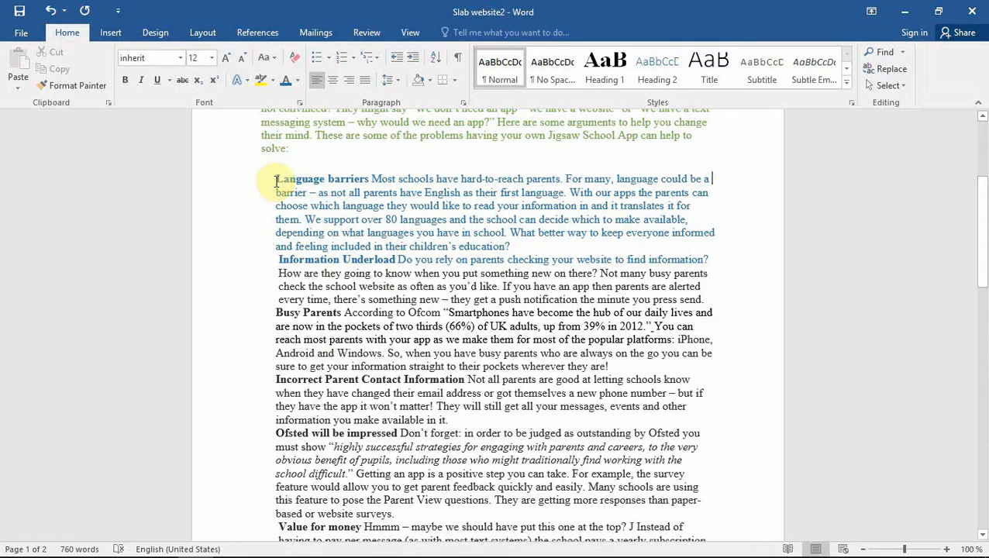
pyautogui.moveTo(273, 183); pyautogui.dragTo(728, 264)
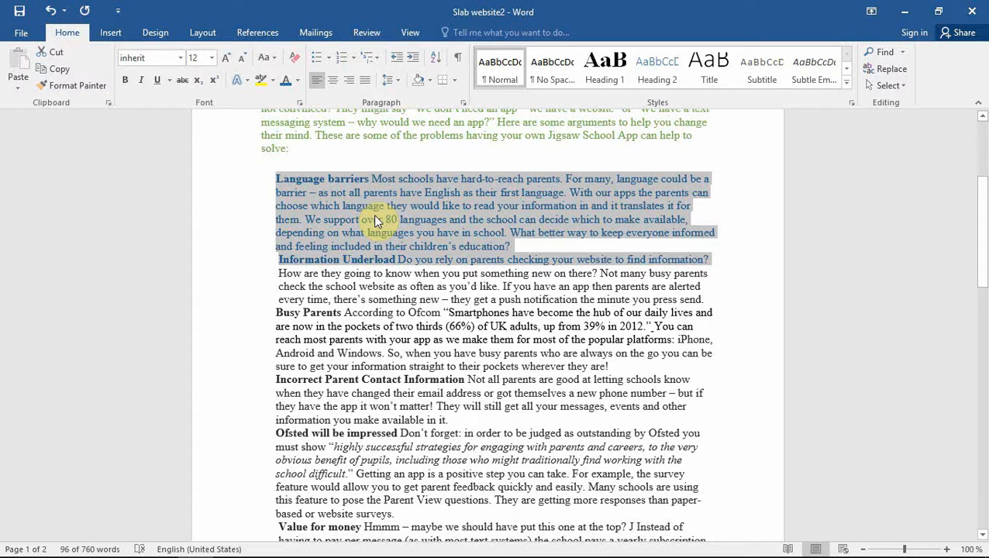
pyautogui.click(72, 86)
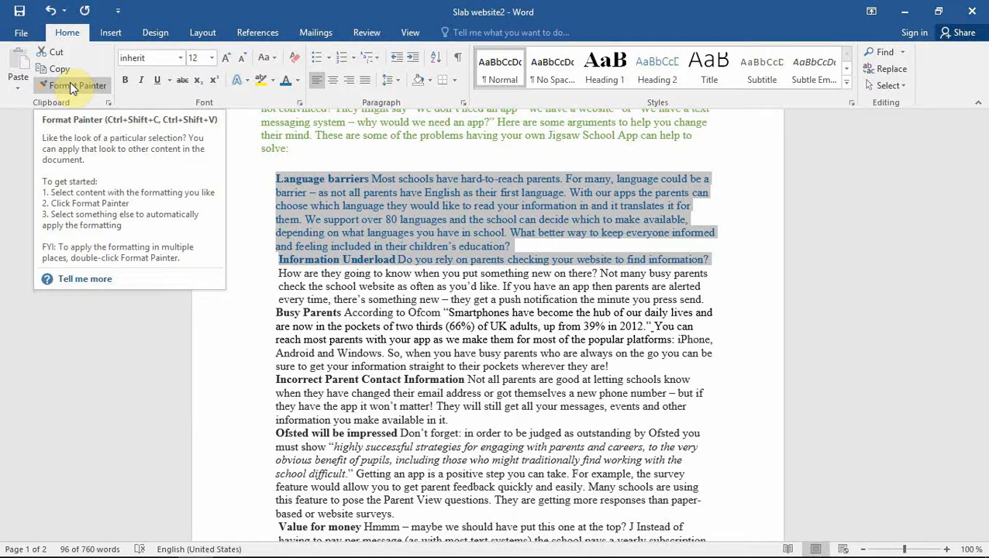
pyautogui.click(70, 82)
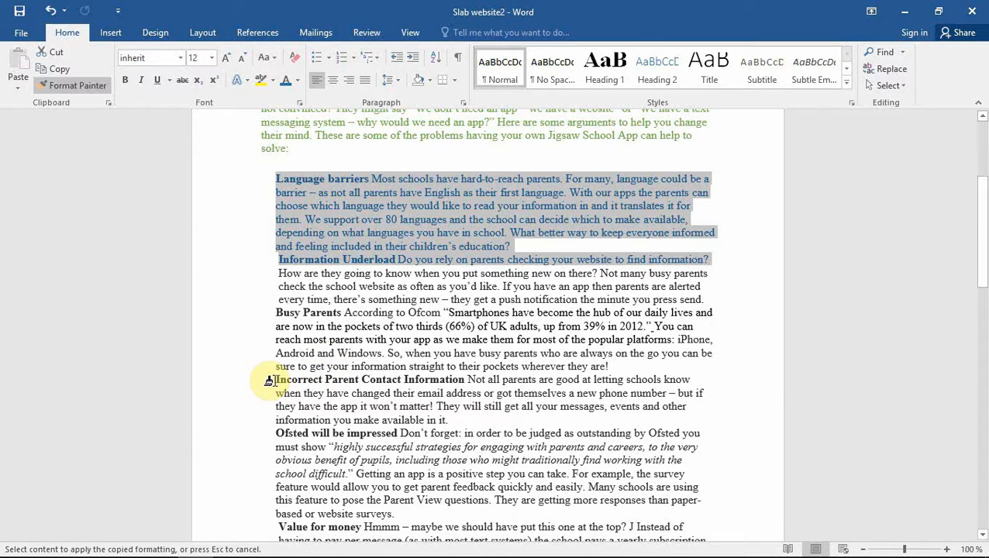
pyautogui.moveTo(272, 380)
pyautogui.mouseDown()
pyautogui.moveTo(300, 388)
pyautogui.moveTo(323, 423)
pyautogui.moveTo(365, 432)
pyautogui.moveTo(452, 420)
pyautogui.mouseUp()
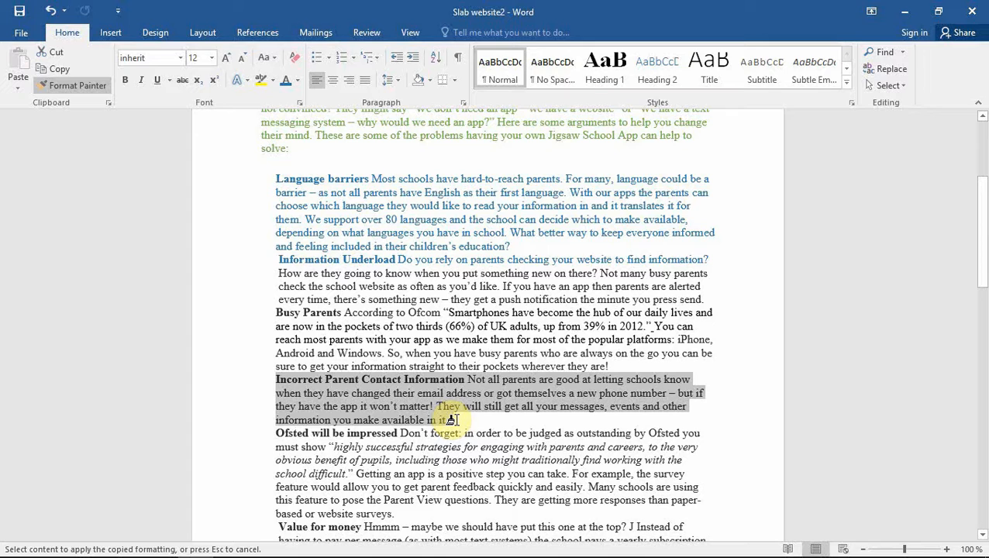
pyautogui.moveTo(452, 419); pyautogui.dragTo(454, 420)
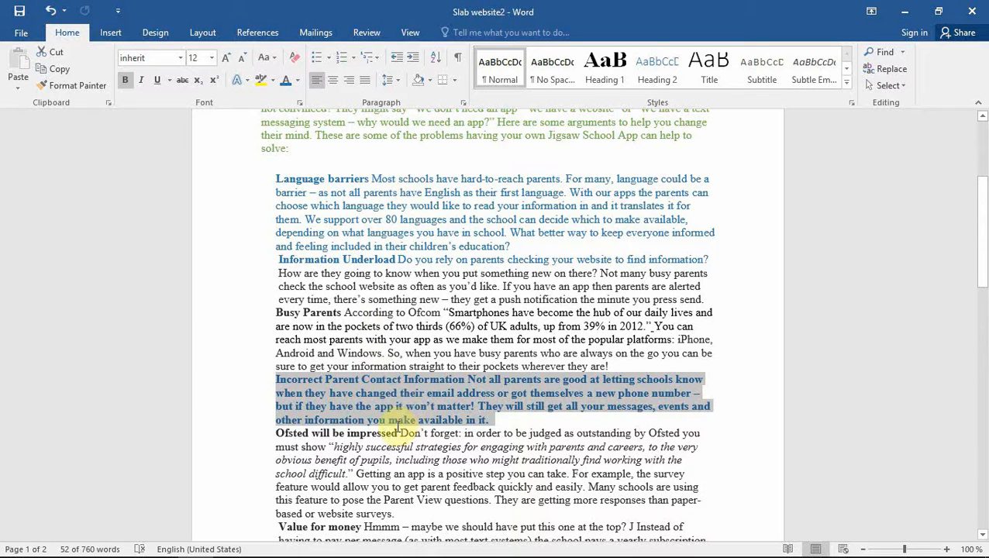
# - Select the whole title to check its font size and formatting
pyautogui.moveTo(507, 27)
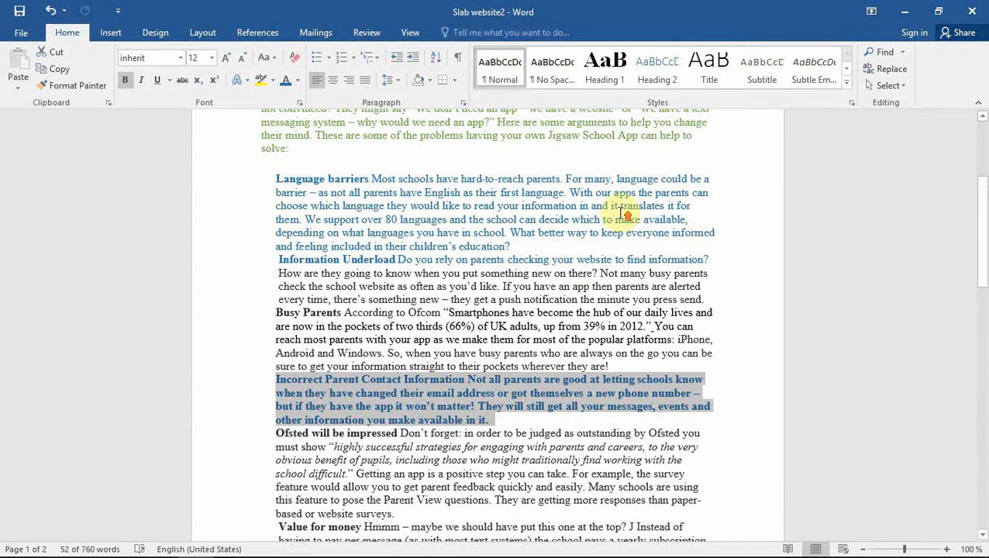
pyautogui.scroll(3, 615, 214)
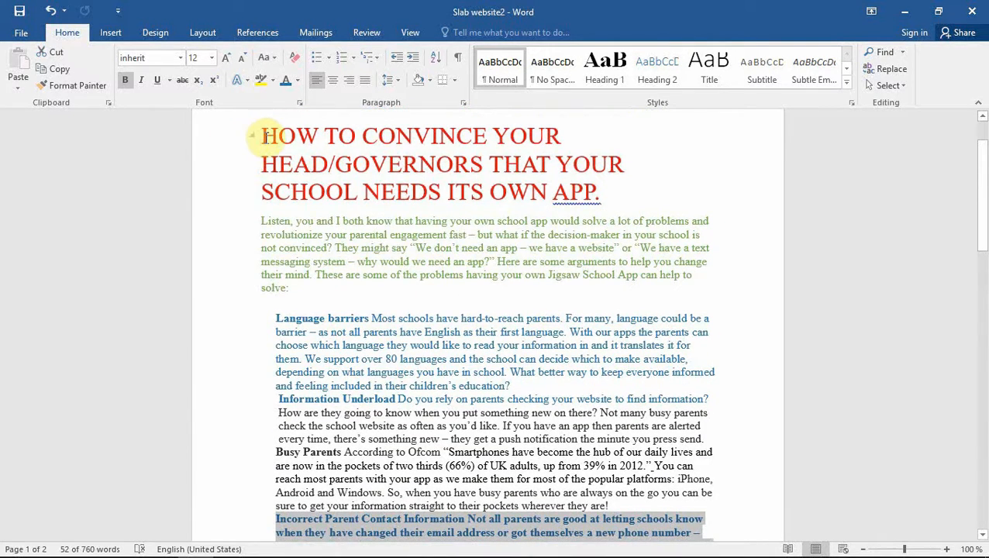
pyautogui.moveTo(262, 136); pyautogui.dragTo(635, 198)
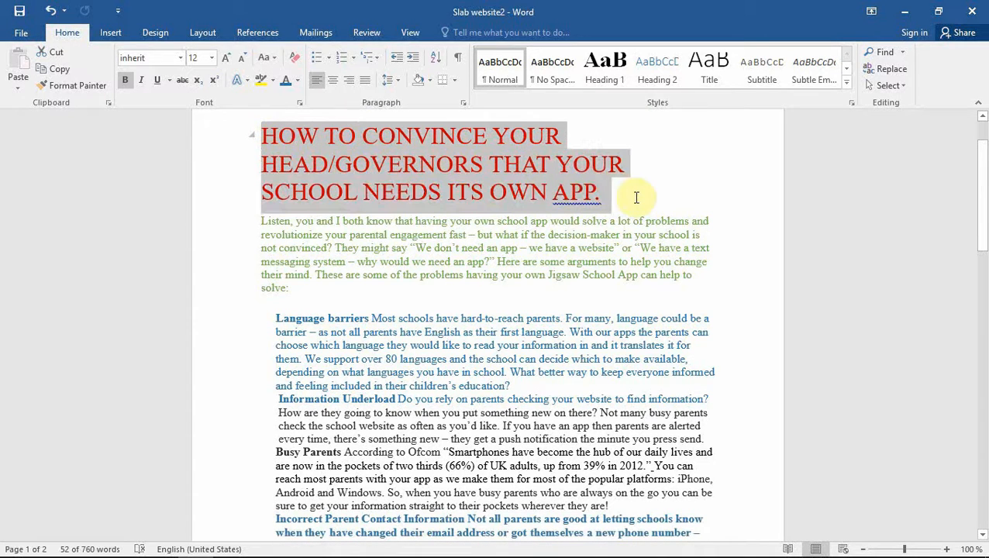
pyautogui.moveTo(636, 198); pyautogui.dragTo(636, 201)
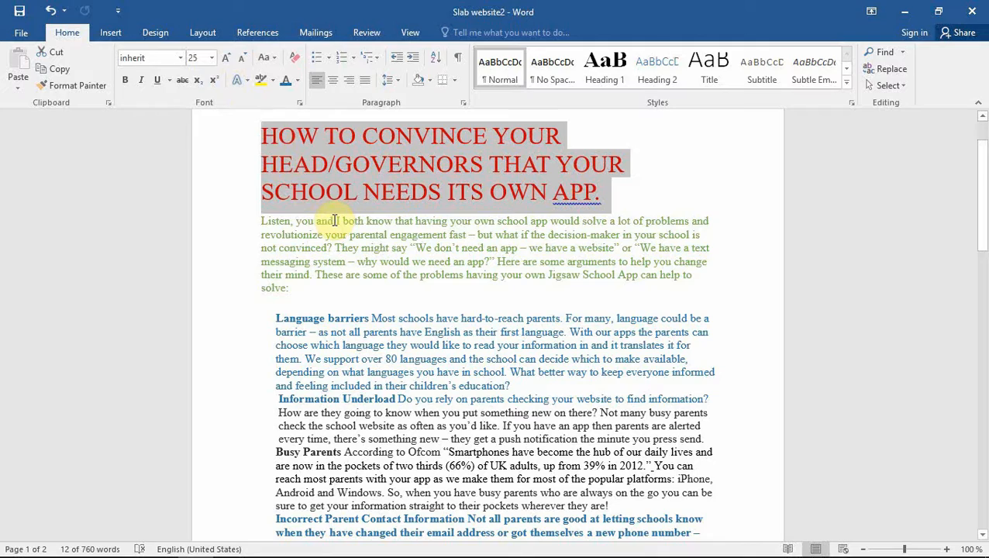
# - Set the font size of the whole "Value for money" paragraph to 25
pyautogui.scroll(-3, 345, 205)
pyautogui.scroll(-5, 348, 208)
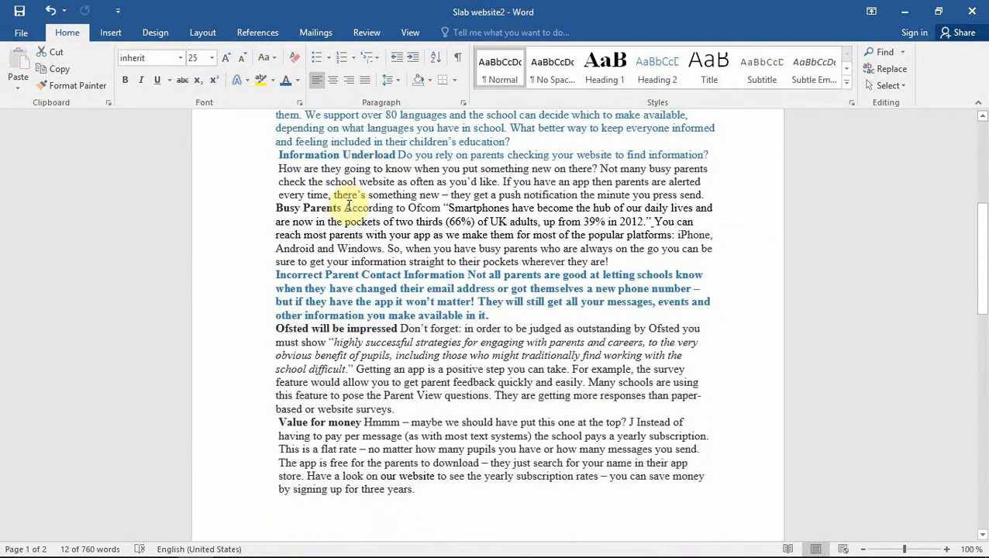
pyautogui.scroll(-2, 348, 204)
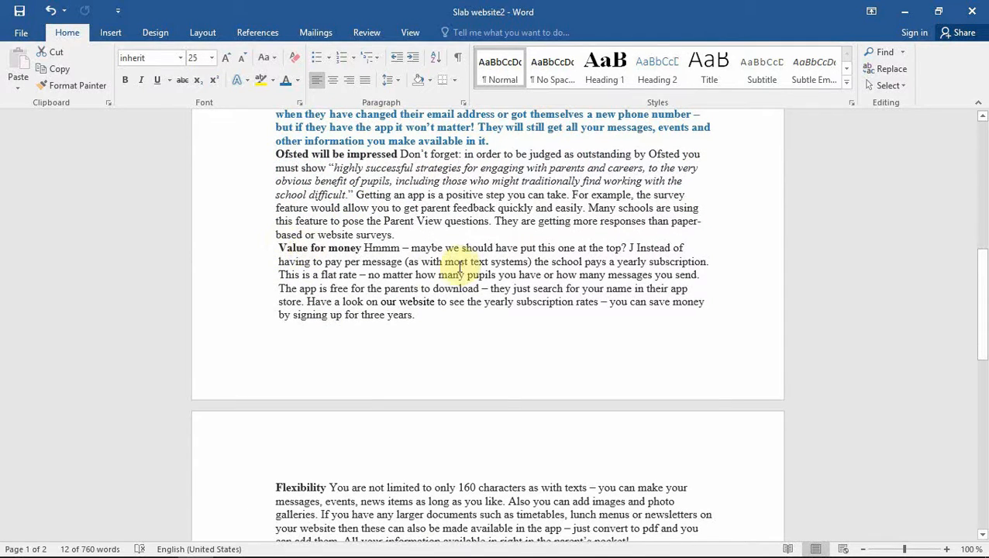
pyautogui.moveTo(277, 248); pyautogui.dragTo(497, 341)
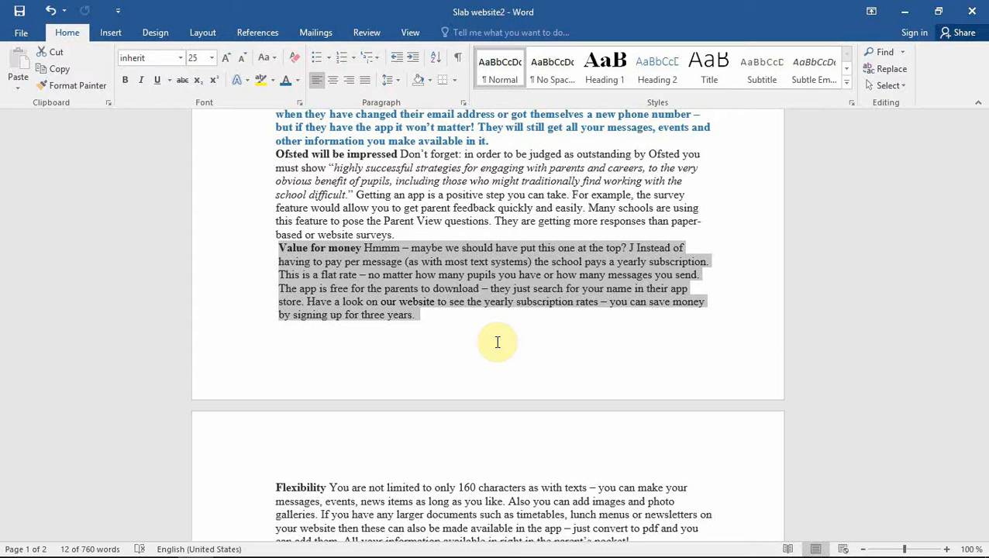
pyautogui.moveTo(498, 342); pyautogui.dragTo(498, 342)
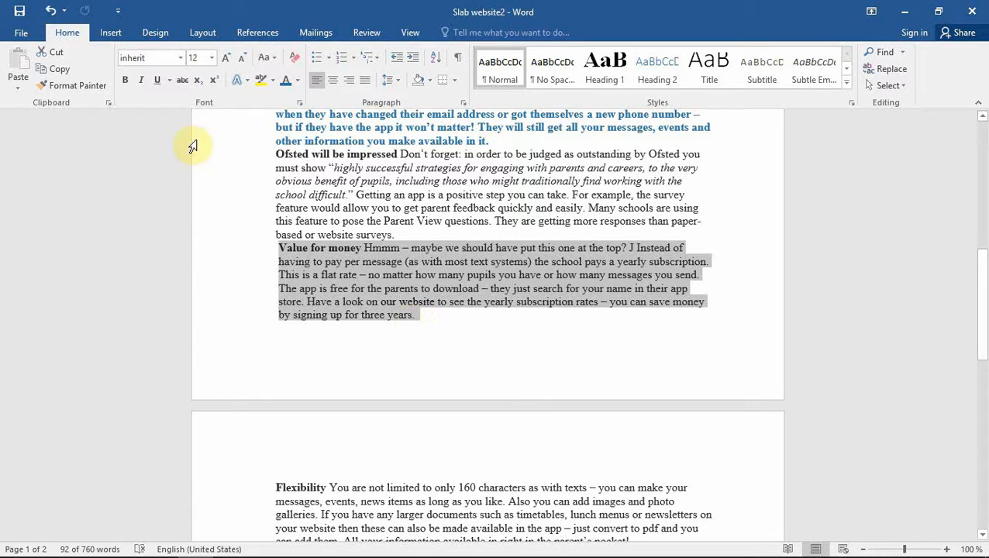
pyautogui.click(211, 62)
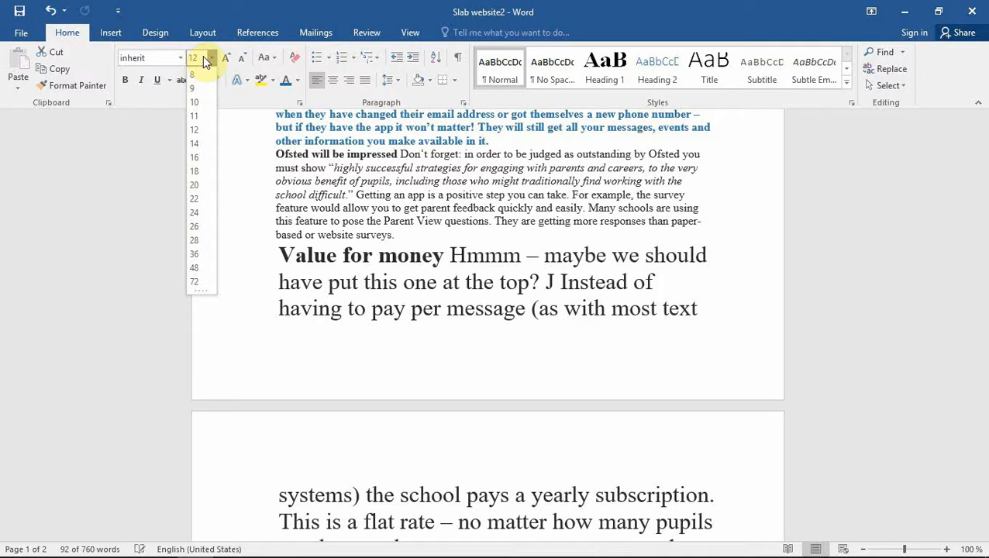
pyautogui.press('BackSpace')
pyautogui.write('25')
pyautogui.press('Return')
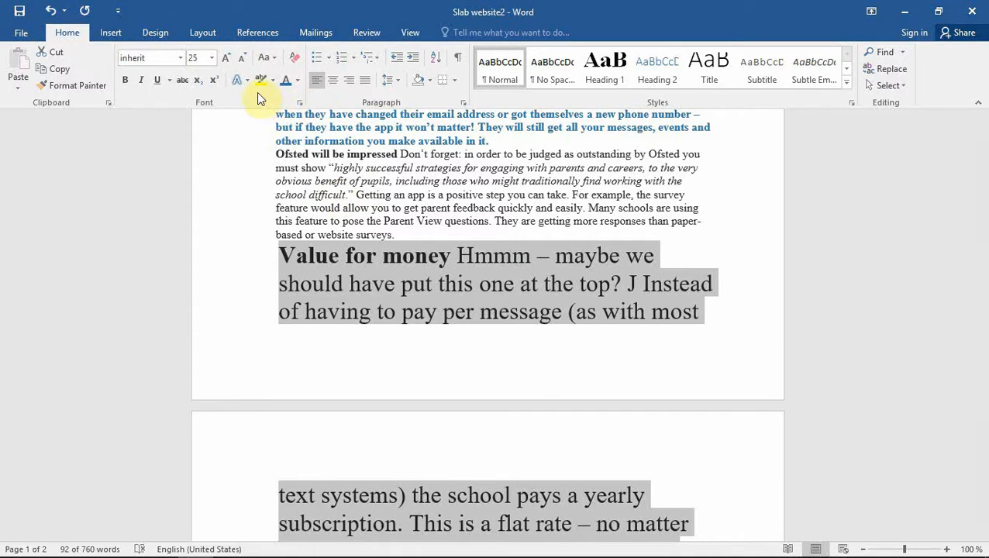
# - Change the font color of the "Value for money" paragraph to the standard bright red
pyautogui.click(298, 83)
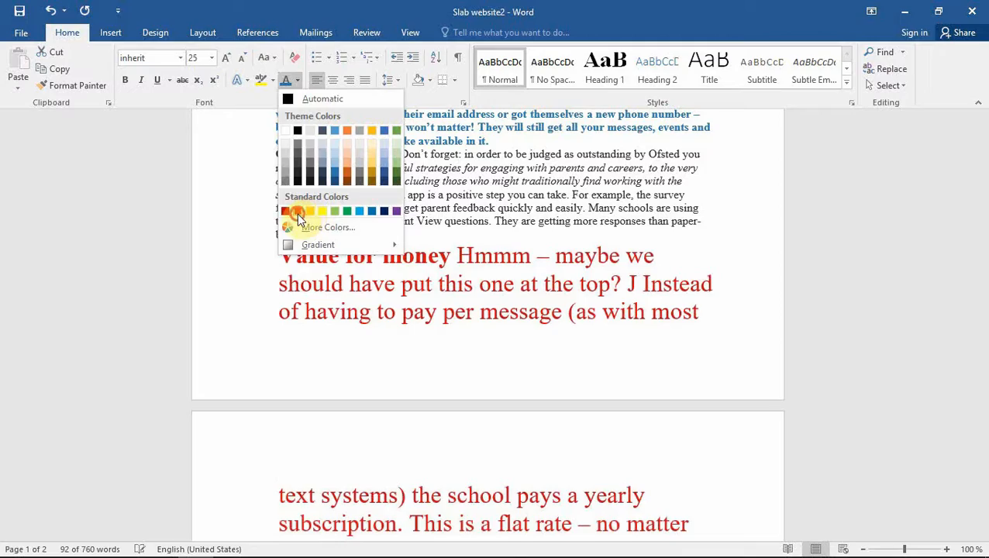
pyautogui.click(298, 212)
pyautogui.click(435, 352)
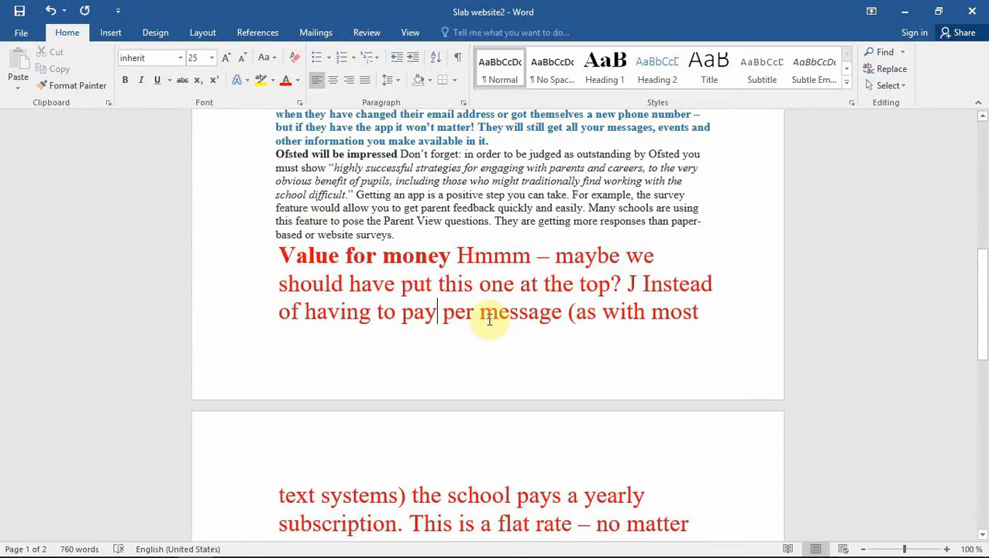
# - Convert the opening lines of the "Value for money" paragraph, from the heading through "(as with most", to uppercase like the title
pyautogui.scroll(15, 384, 388)
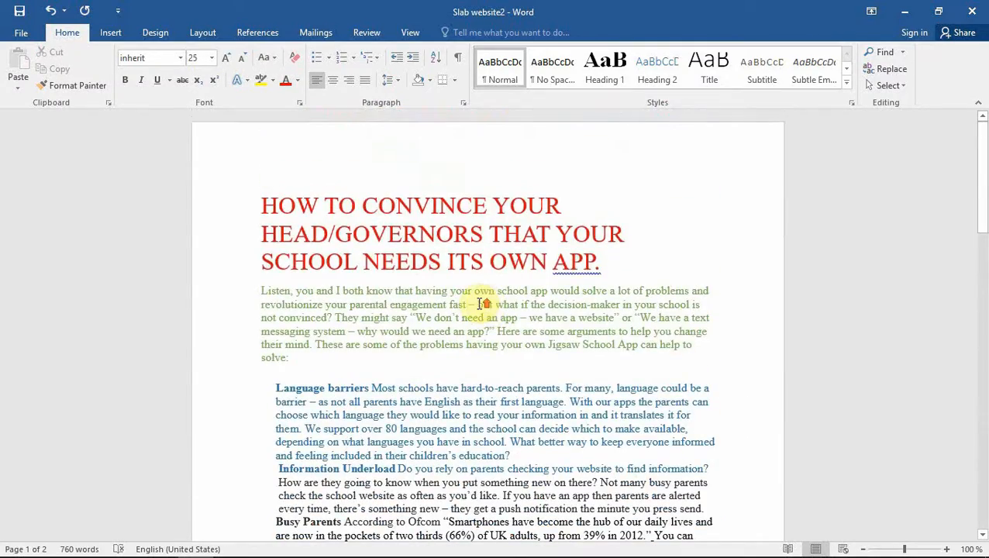
pyautogui.scroll(-15, 473, 299)
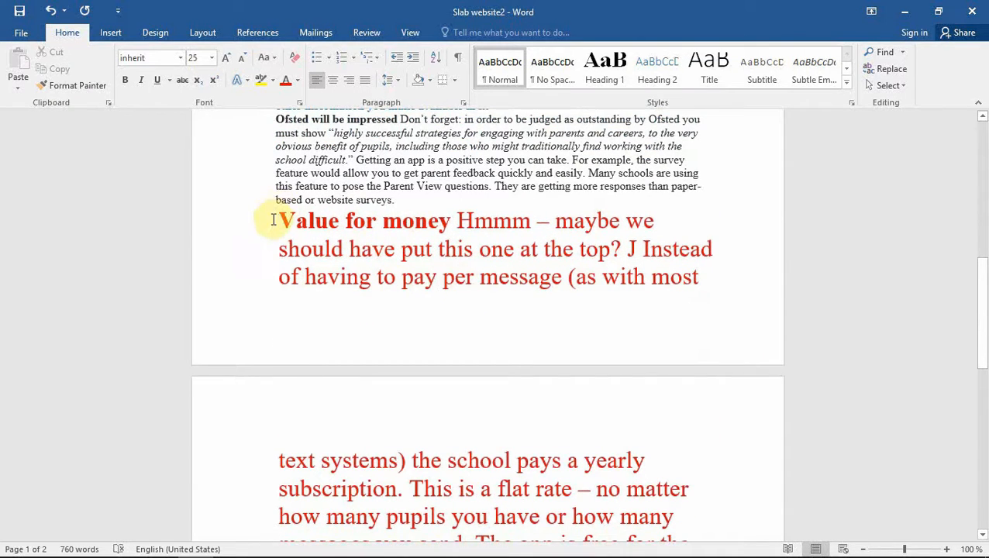
pyautogui.moveTo(276, 219); pyautogui.dragTo(706, 303)
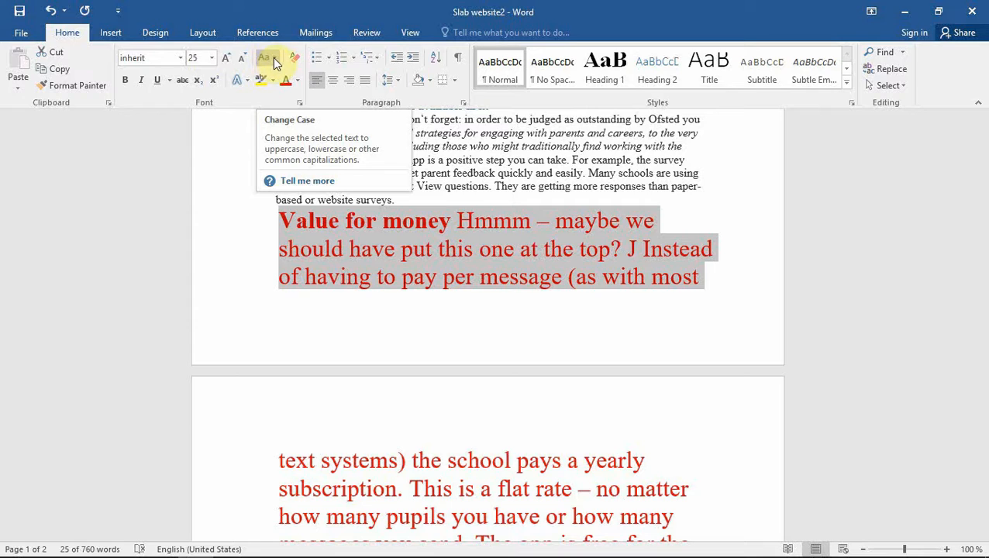
pyautogui.click(273, 57)
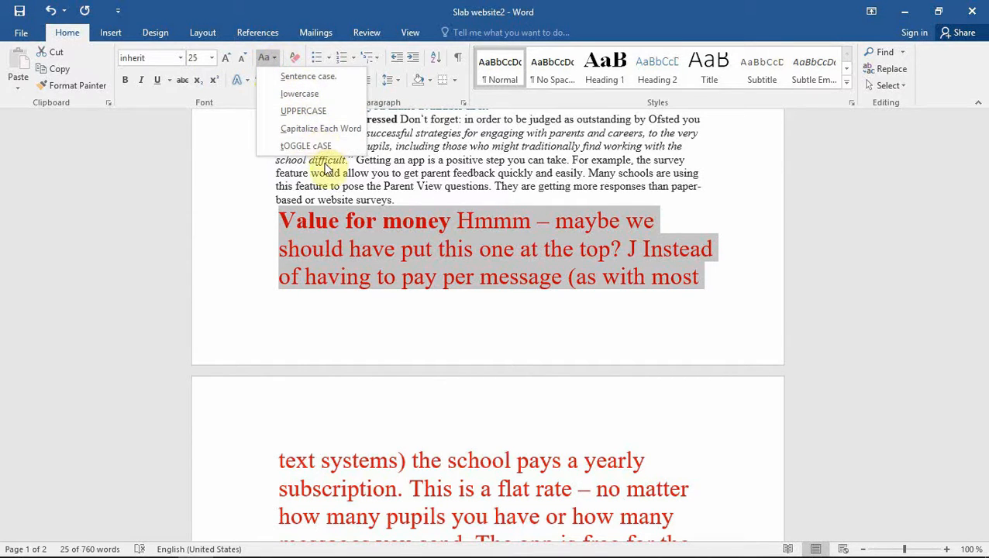
pyautogui.click(320, 113)
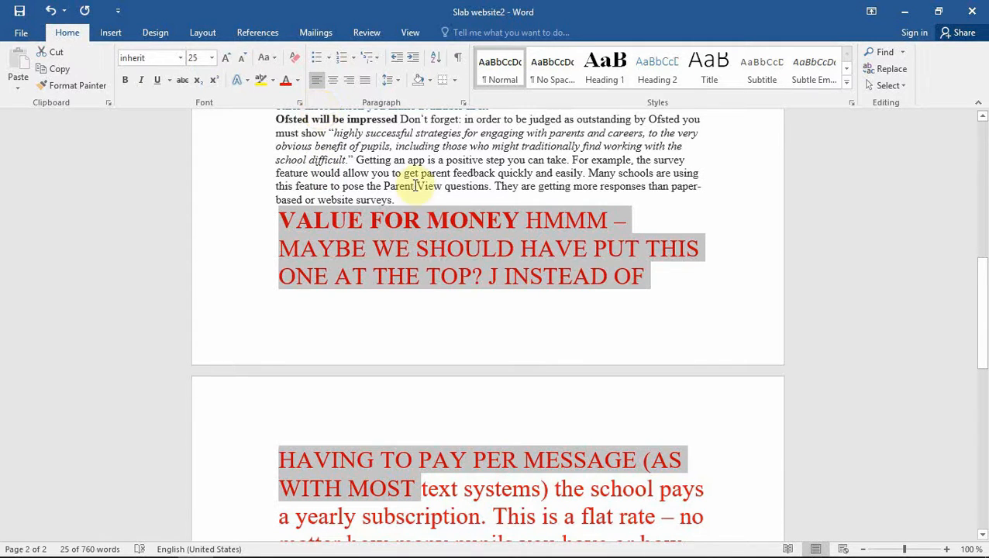
pyautogui.click(643, 287)
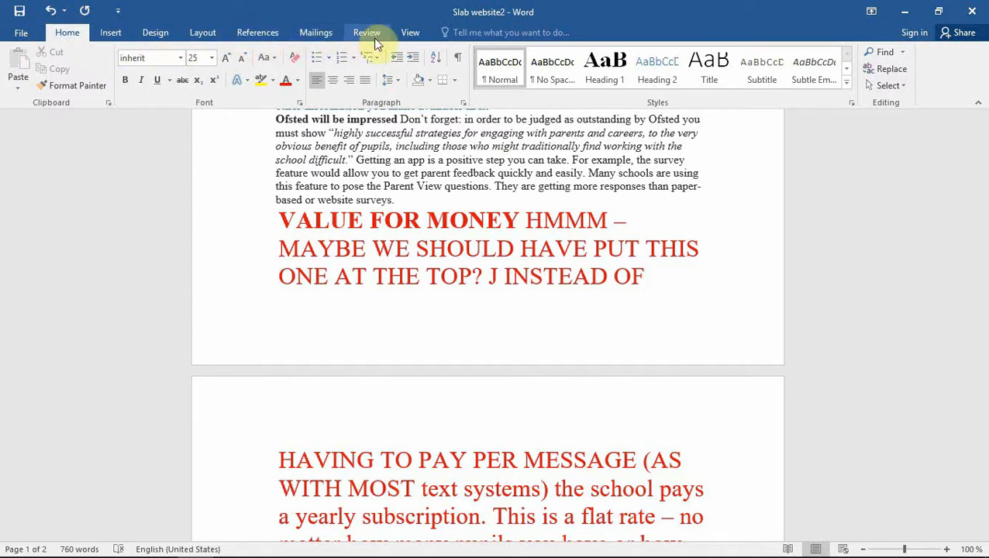
# - Turn on automatic hyphenation for the document and check the hyphenated line breaks up to the title
pyautogui.click(204, 33)
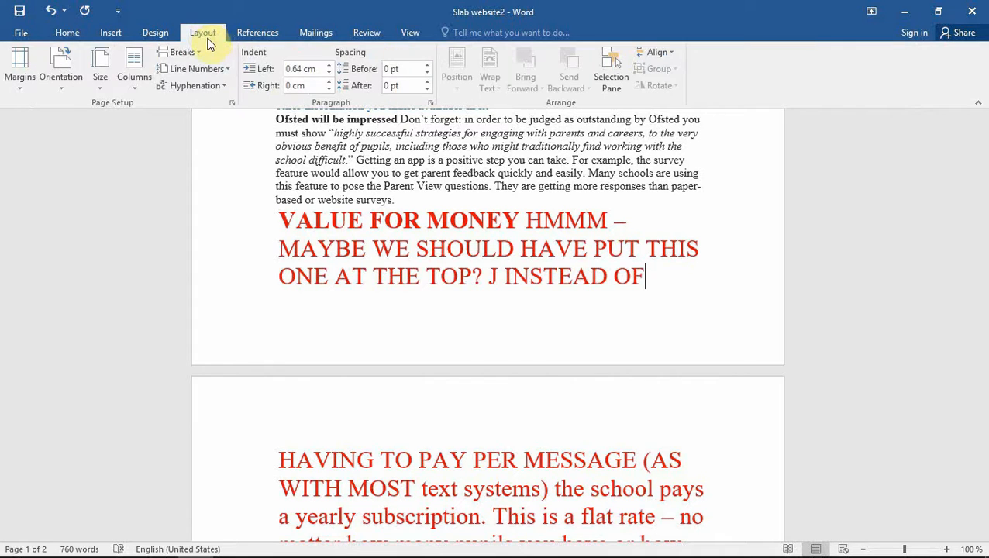
pyautogui.click(225, 86)
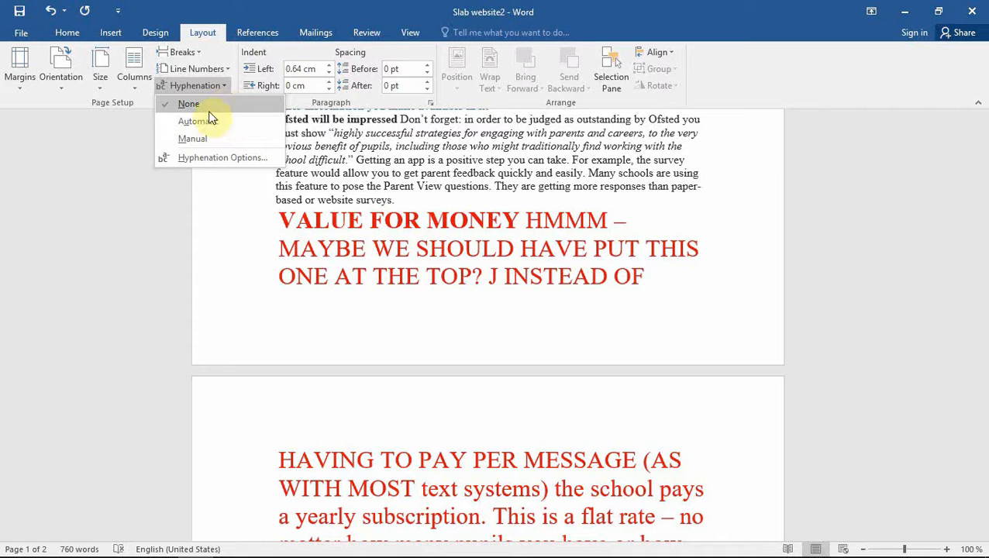
pyautogui.click(201, 122)
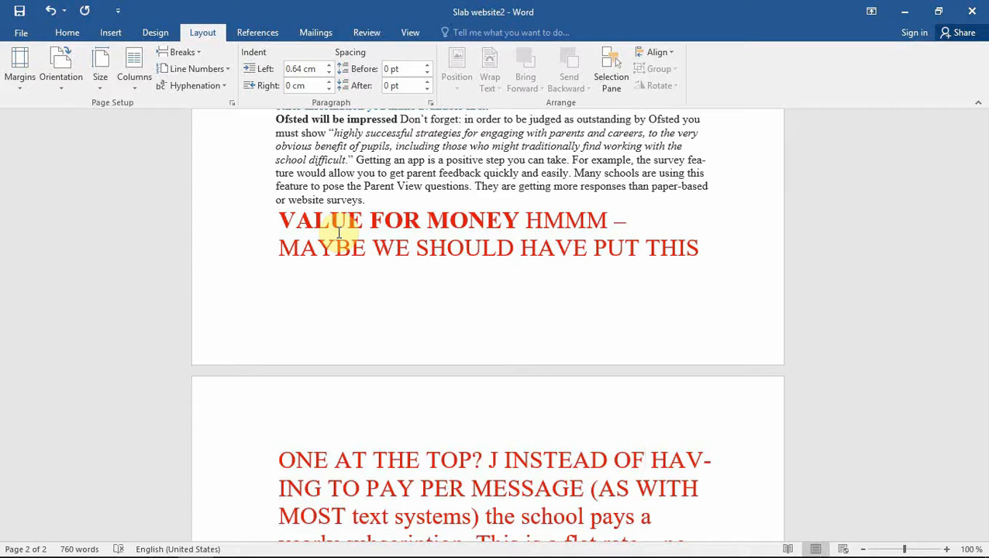
pyautogui.click(585, 294)
pyautogui.scroll(12, 583, 330)
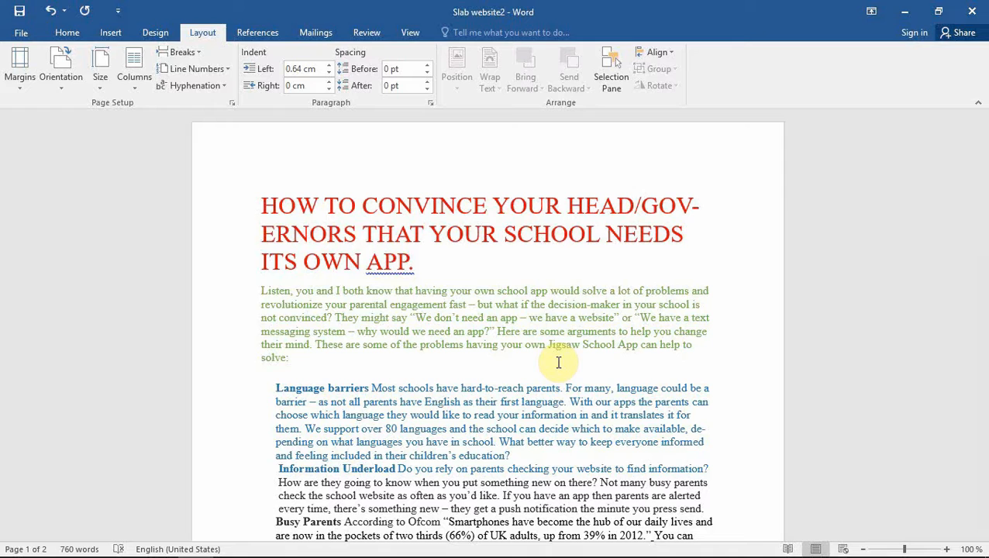
# - Show paragraph marks and hidden formatting symbols to examine them throughout the first page's text, and hide them again
pyautogui.click(68, 37)
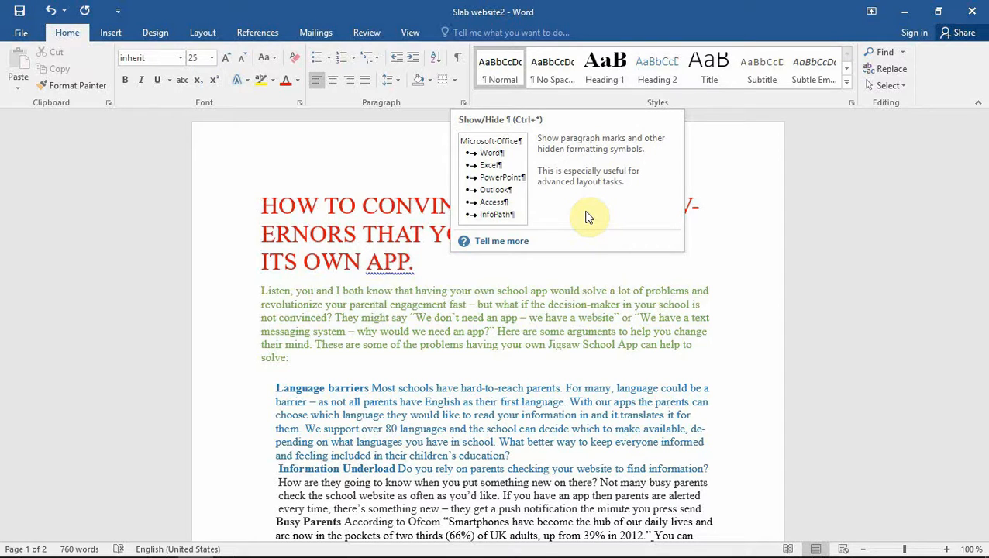
pyautogui.click(460, 62)
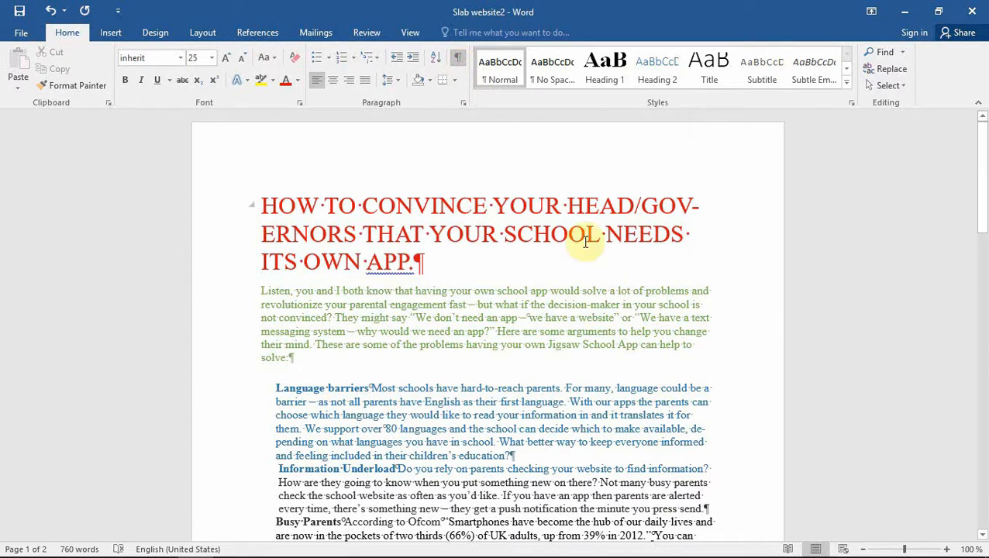
pyautogui.scroll(-1, 580, 266)
pyautogui.scroll(-8, 580, 266)
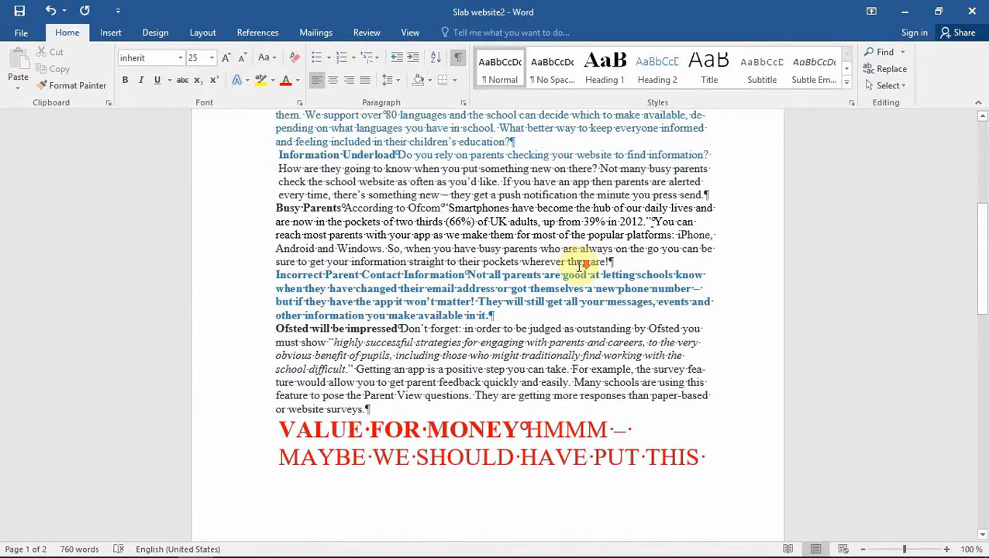
pyautogui.scroll(-2, 577, 310)
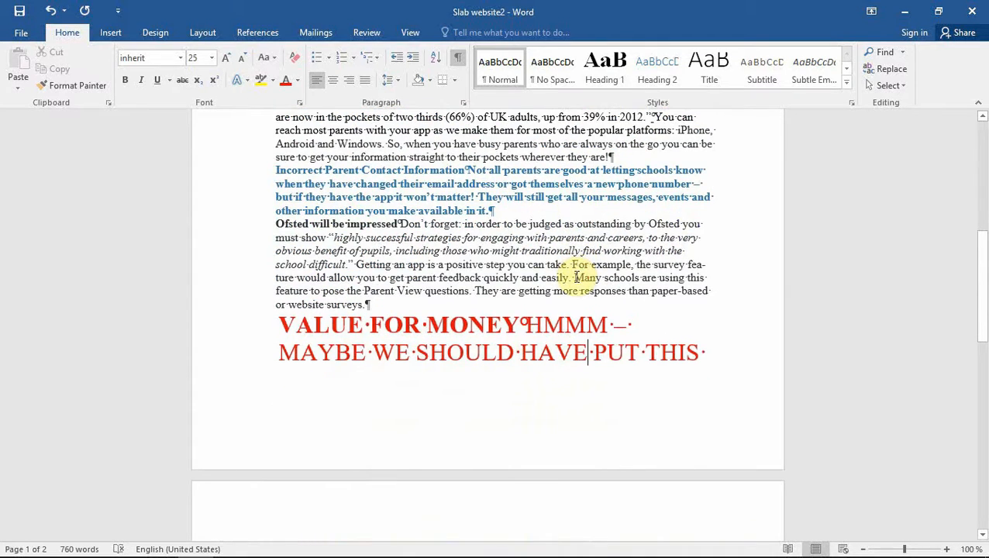
pyautogui.scroll(2, 581, 342)
pyautogui.click(579, 273)
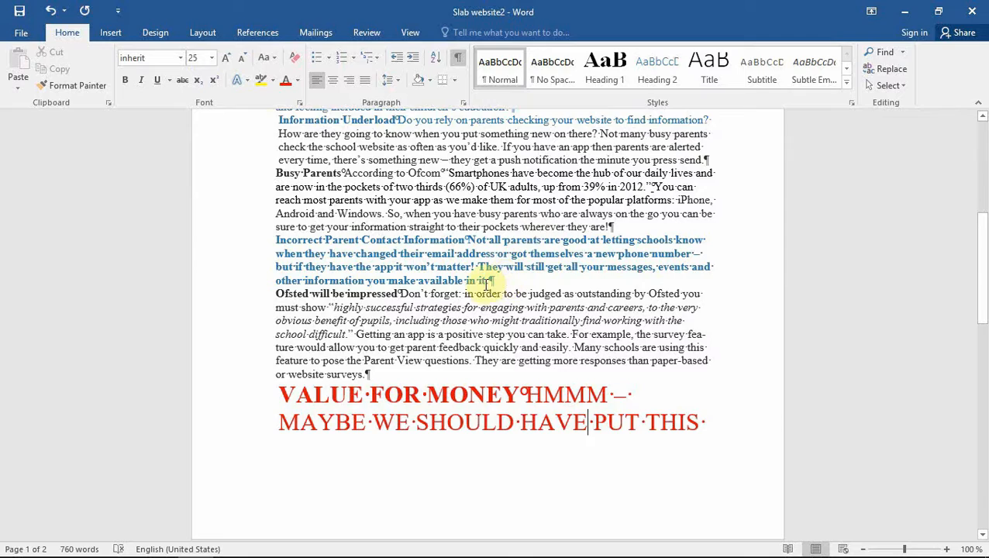
pyautogui.scroll(3, 494, 283)
pyautogui.scroll(5, 490, 283)
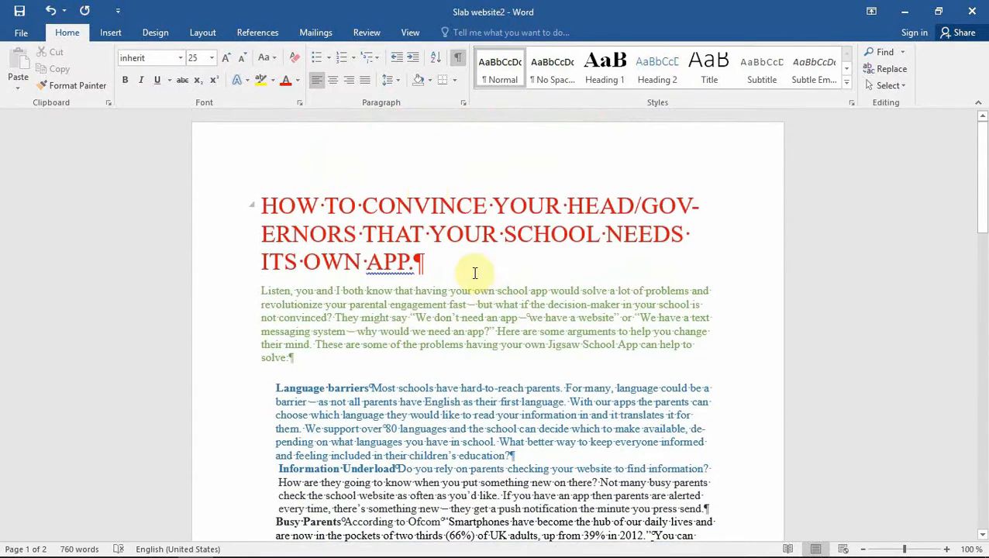
pyautogui.click(461, 58)
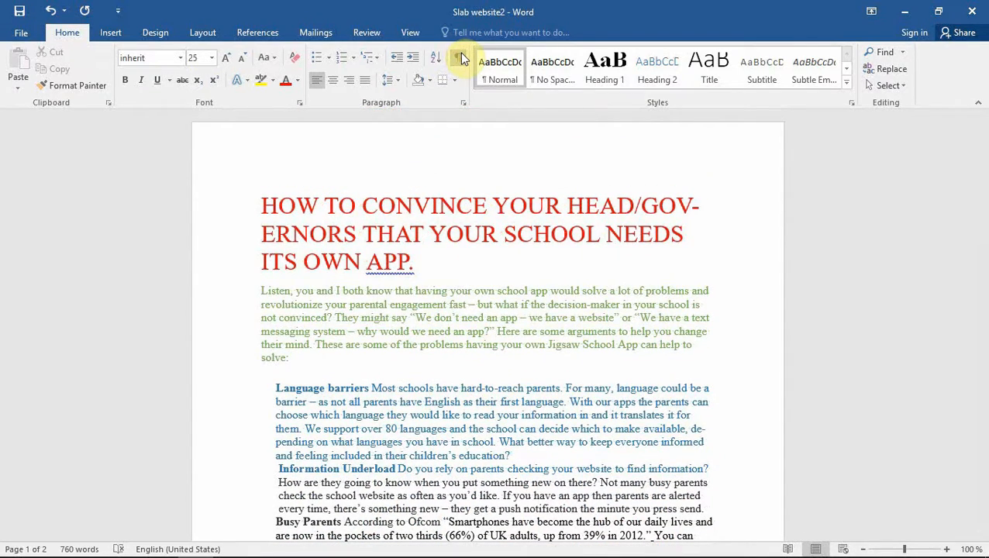